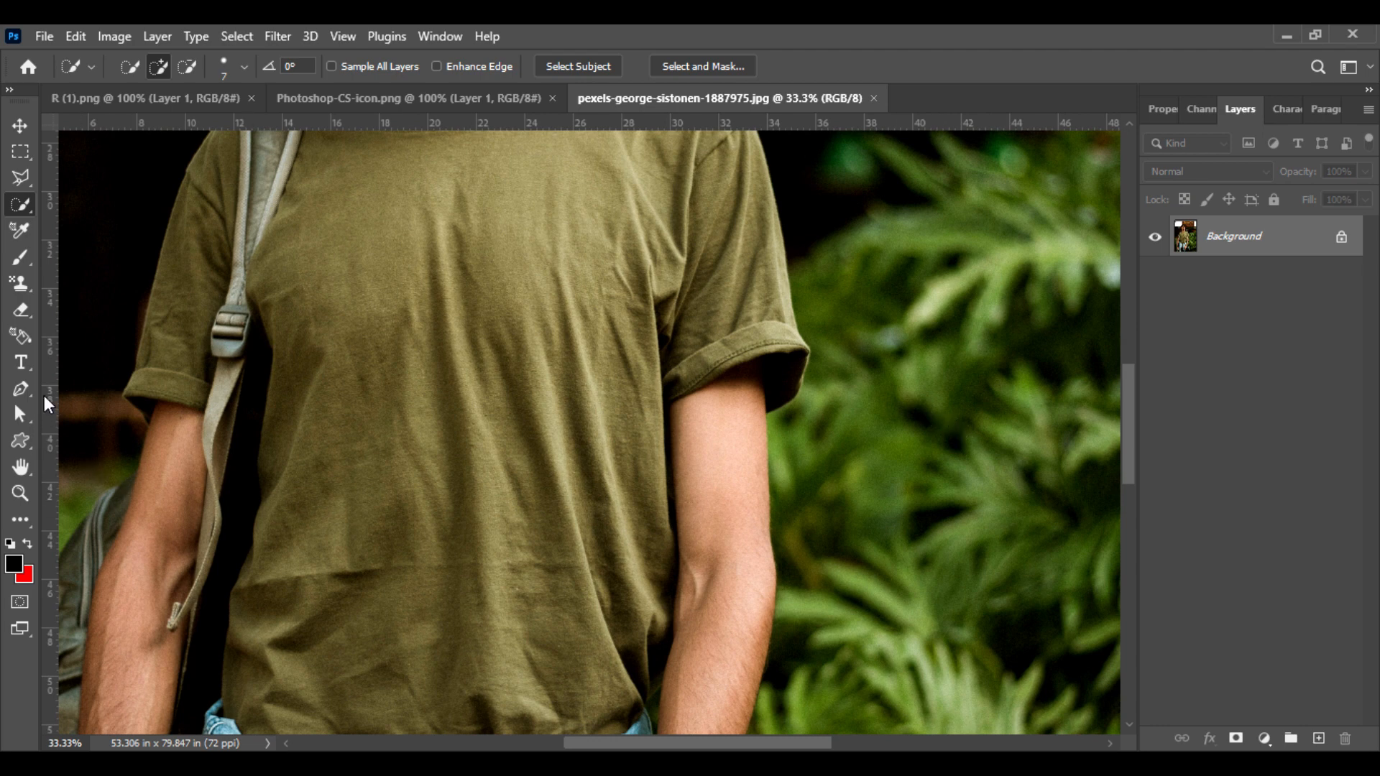
# Step: Add the horizontal text "24" on the chest of the green T-shirt
pyautogui.click(20, 362)
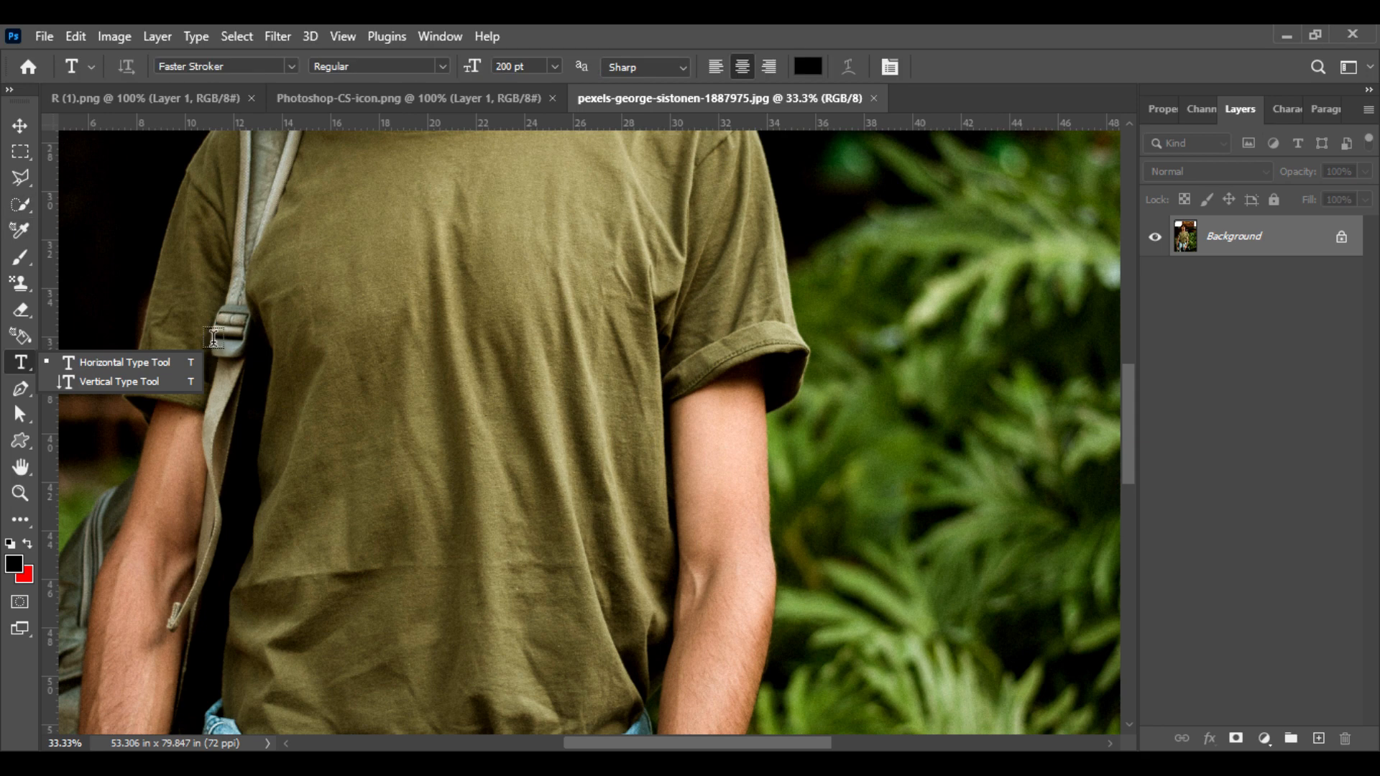
pyautogui.click(180, 363)
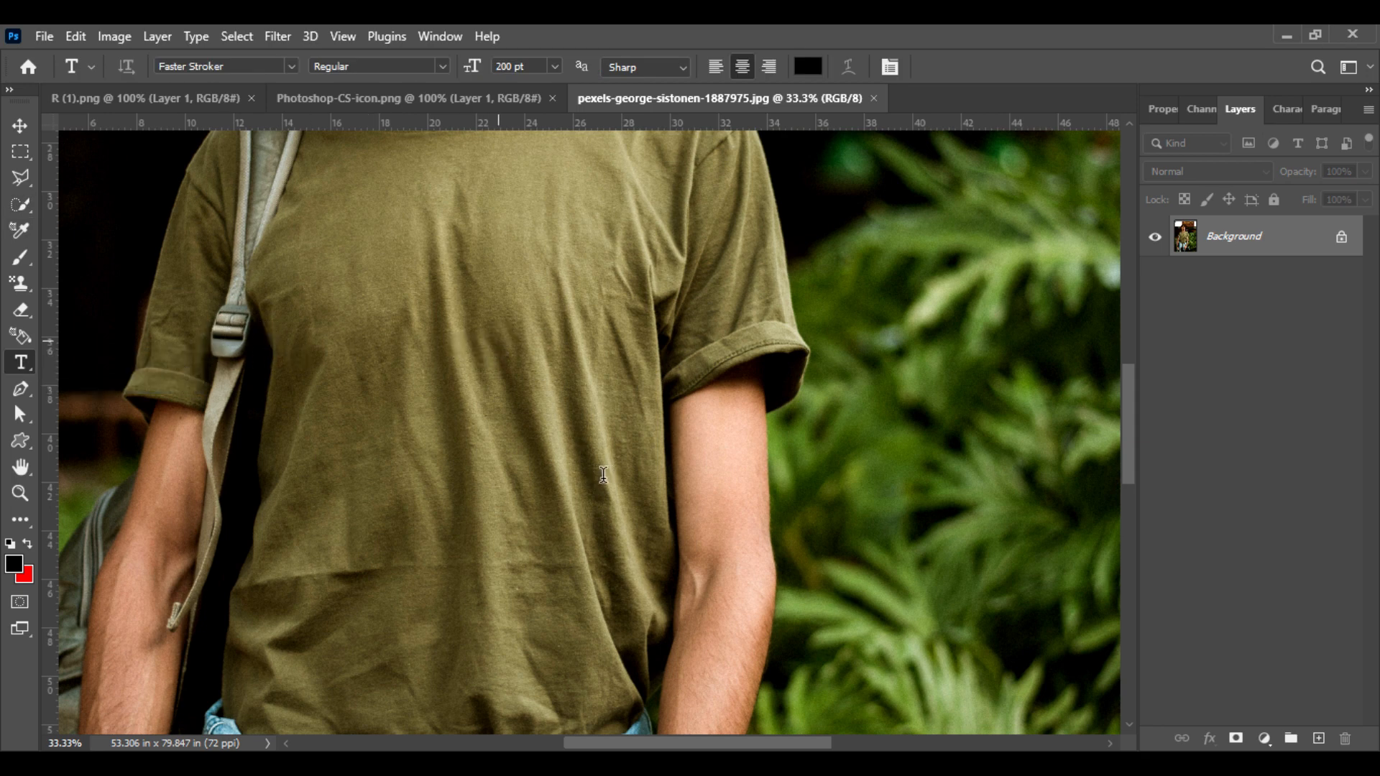
pyautogui.click(603, 474)
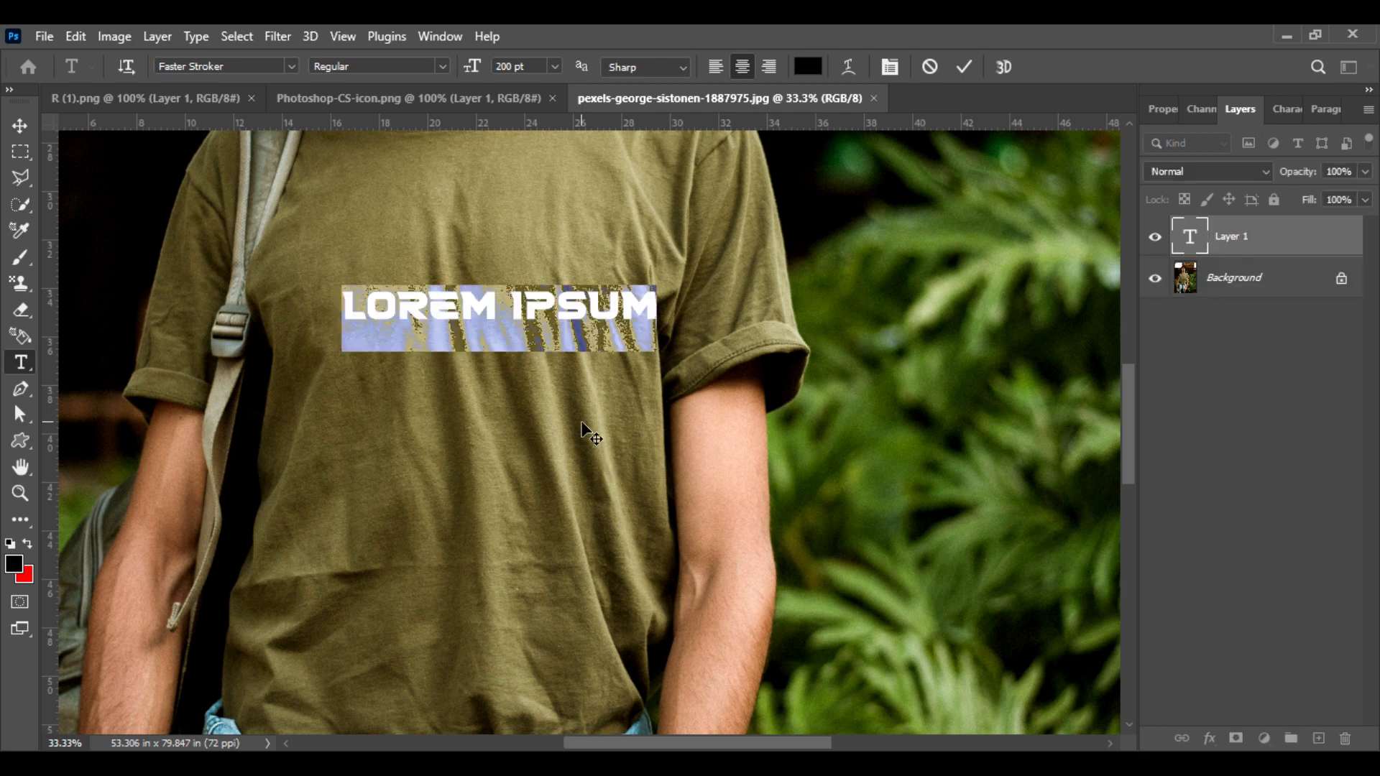
pyautogui.write('24')
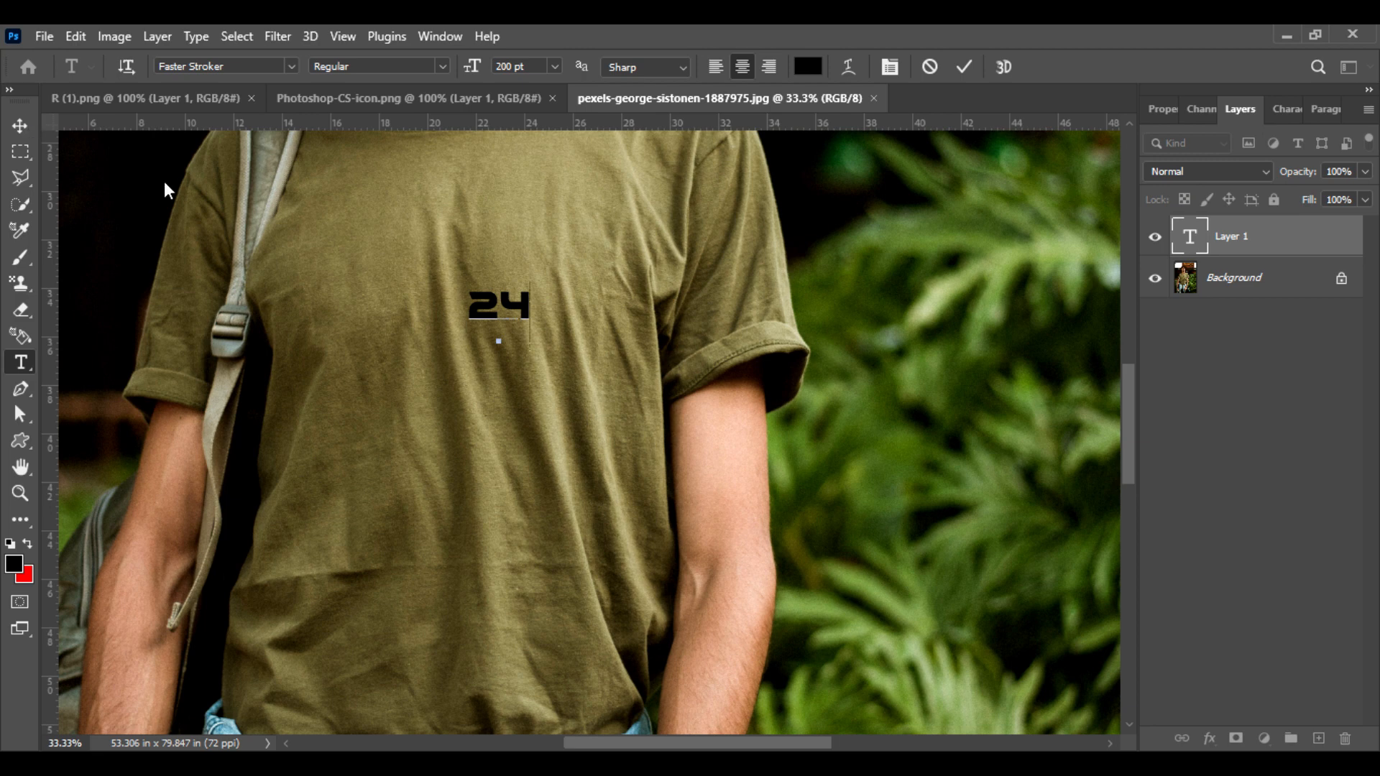
# Step: Set the font size of the "24" text to 500 pt
pyautogui.doubleClick(496, 306)
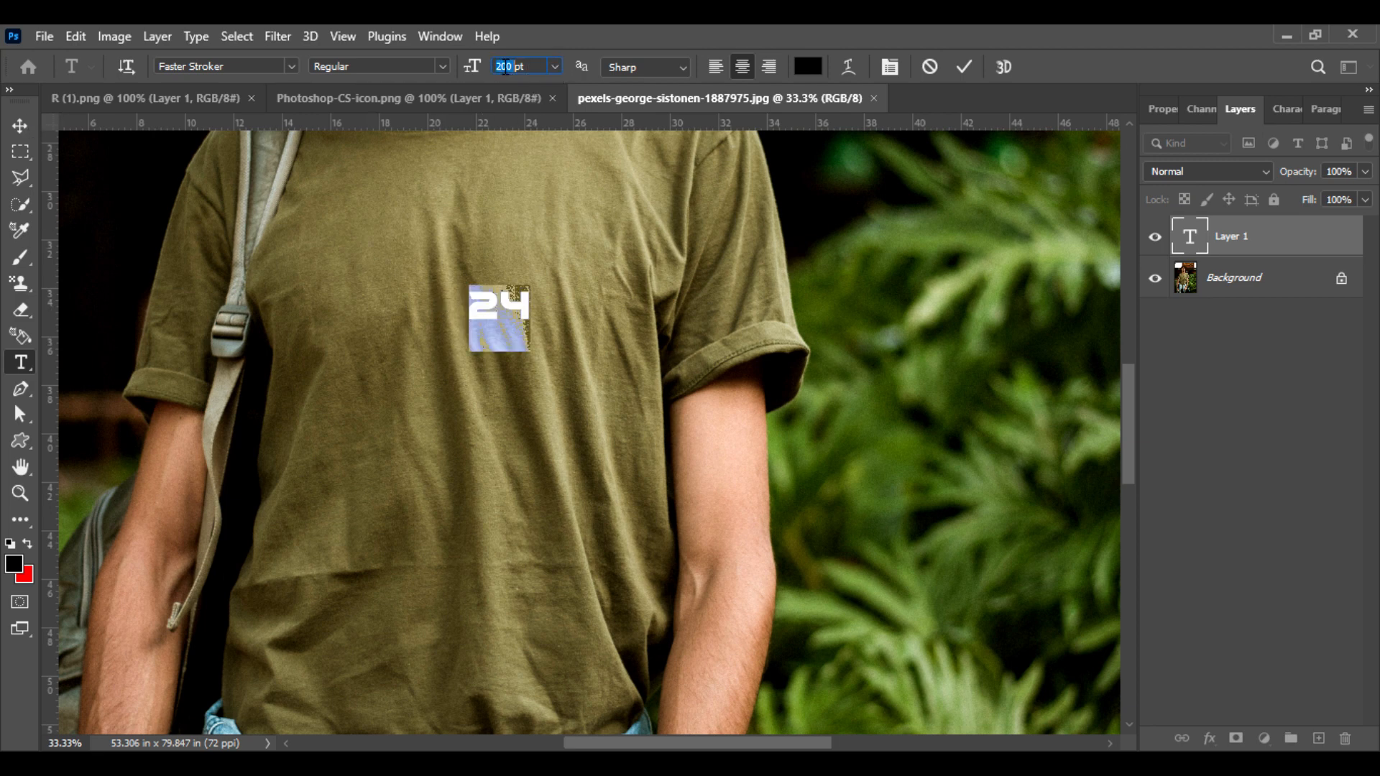
pyautogui.write('500')
pyautogui.press('Return')
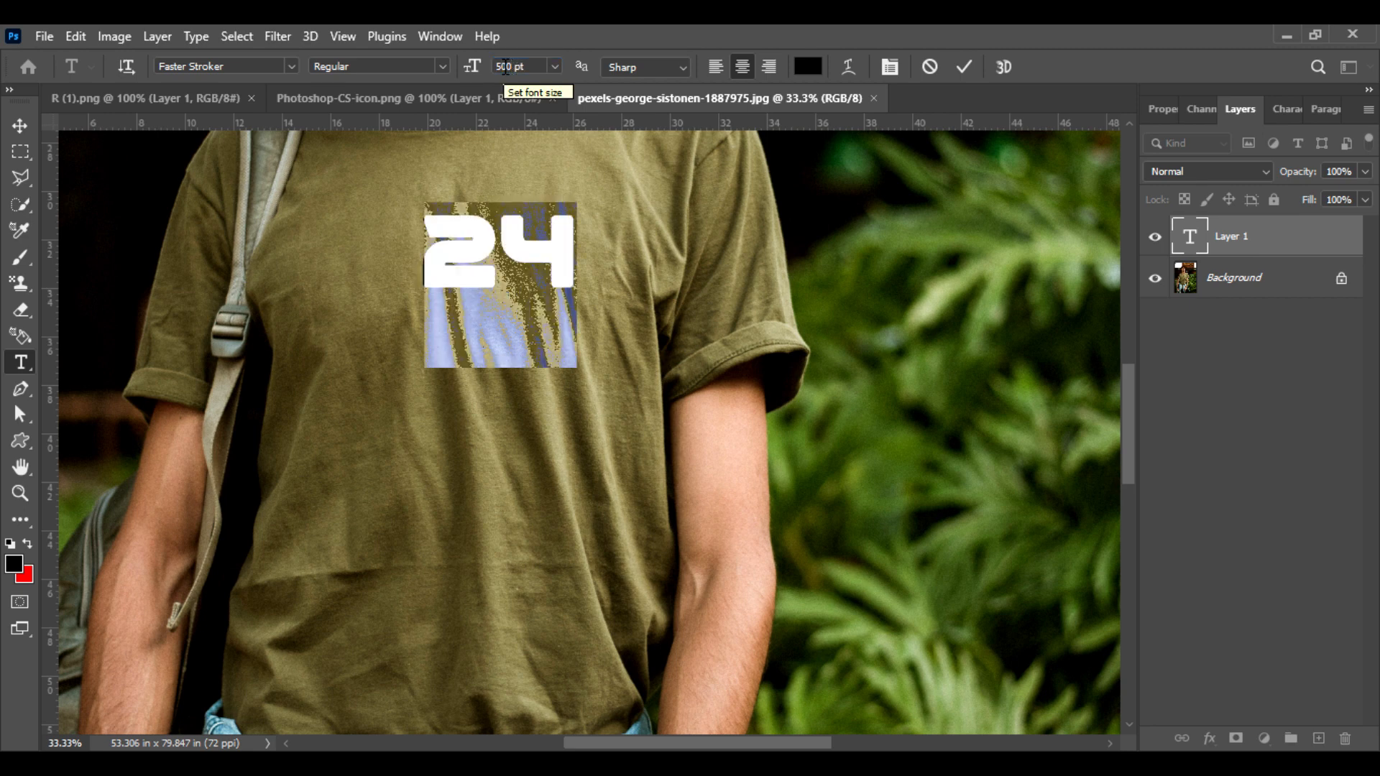
pyautogui.click(20, 125)
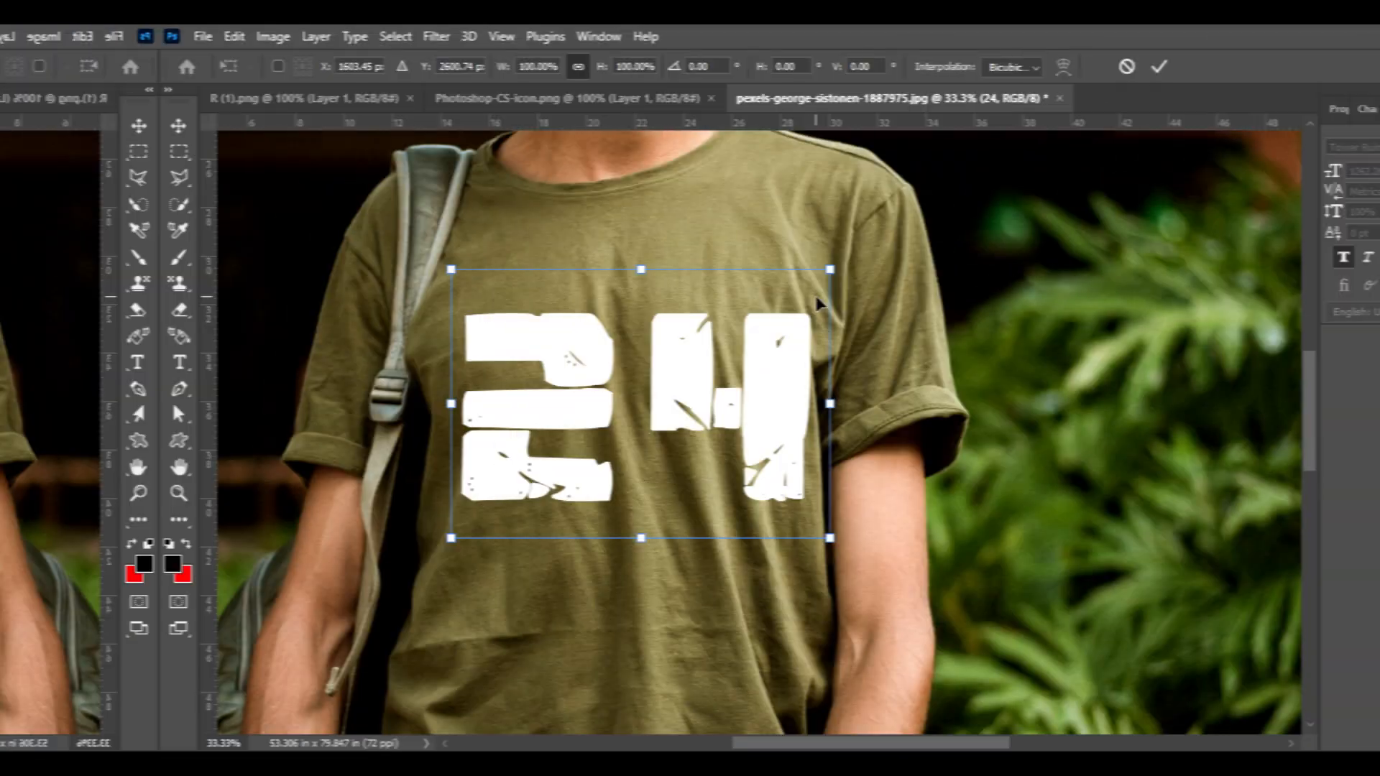
# Step: Rotate the "24" about -2.4°, scale it to about 98% and shift it slightly down on the shirt
pyautogui.moveTo(668, 265)
pyautogui.mouseDown()
pyautogui.moveTo(668, 233)
pyautogui.moveTo(650, 255)
pyautogui.mouseUp()
pyautogui.moveTo(583, 360); pyautogui.dragTo(582, 383)
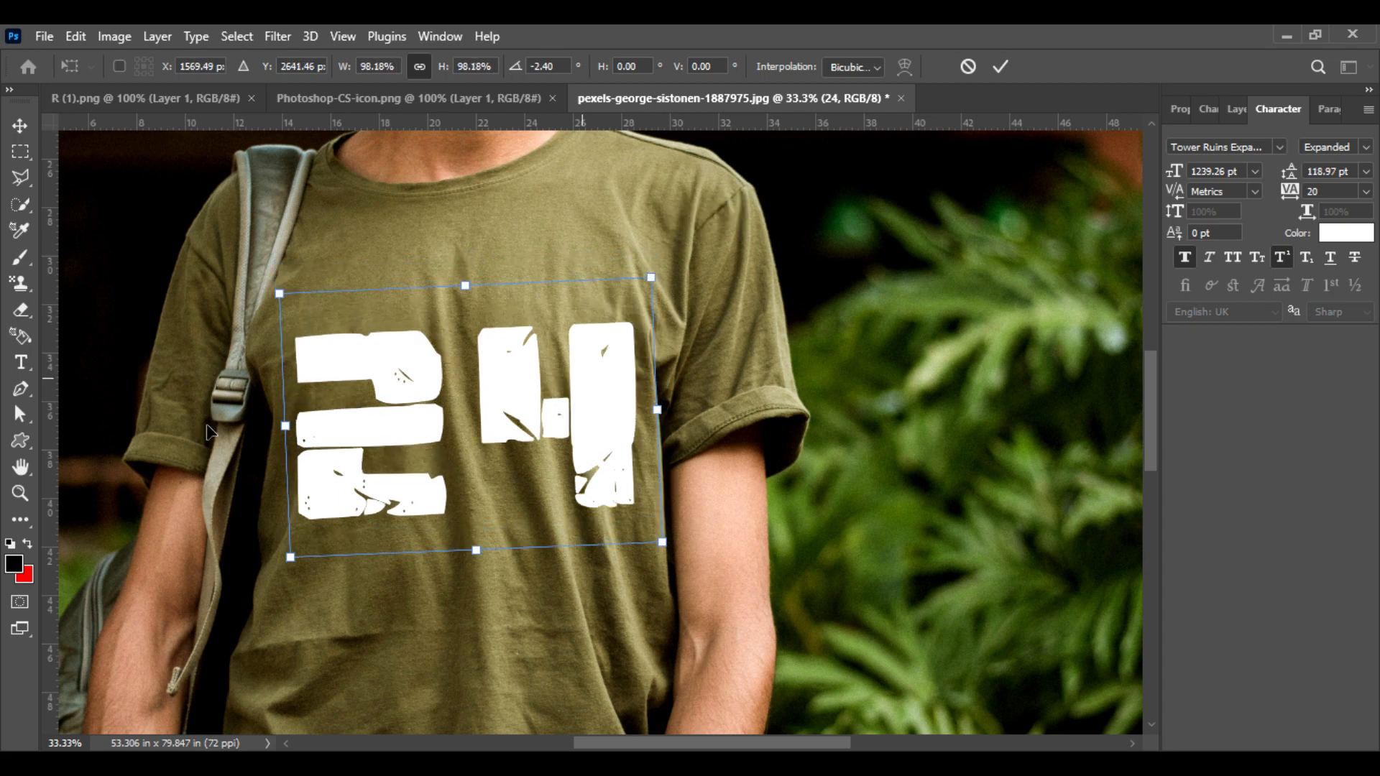
# Step: Tighten the tracking of both "24" characters to -75
pyautogui.click(22, 363)
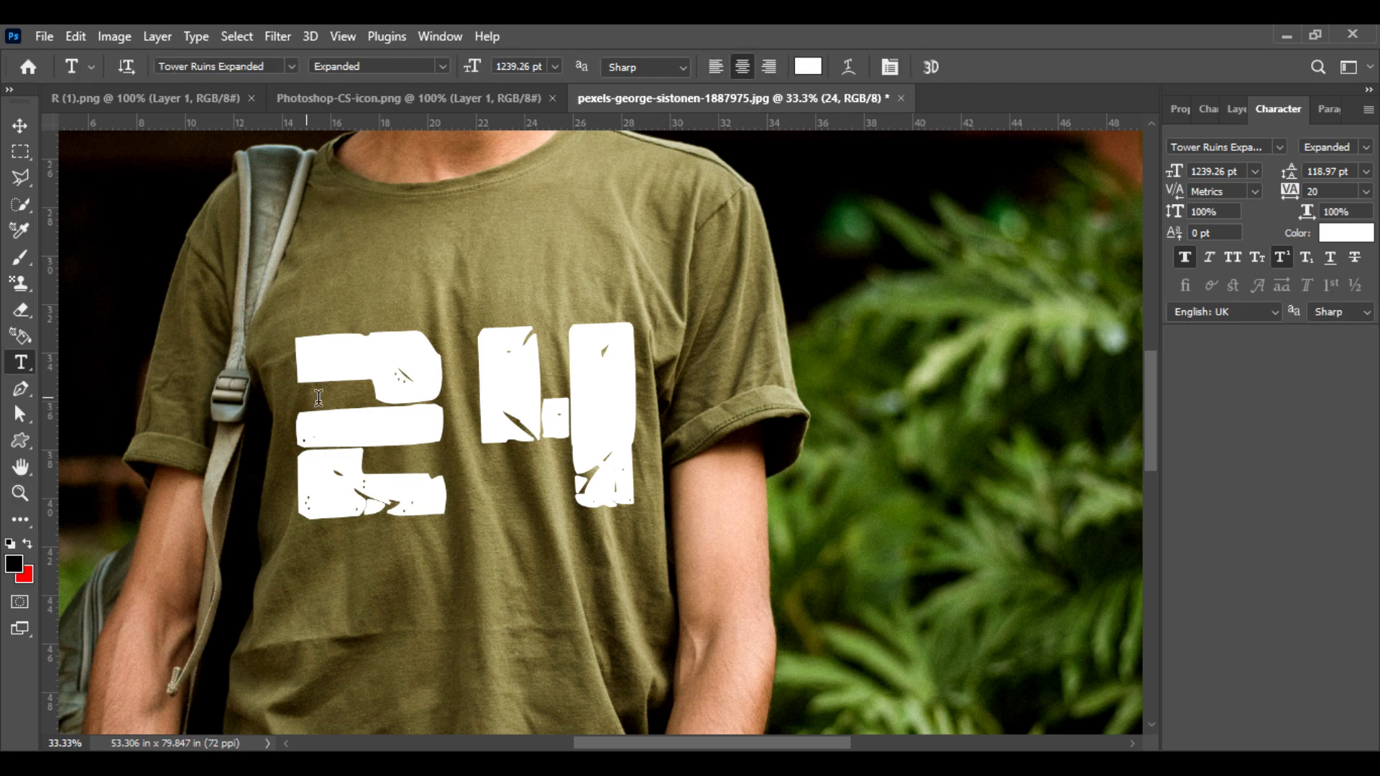
pyautogui.click(458, 400)
pyautogui.hotkey('ctrl', 'a')
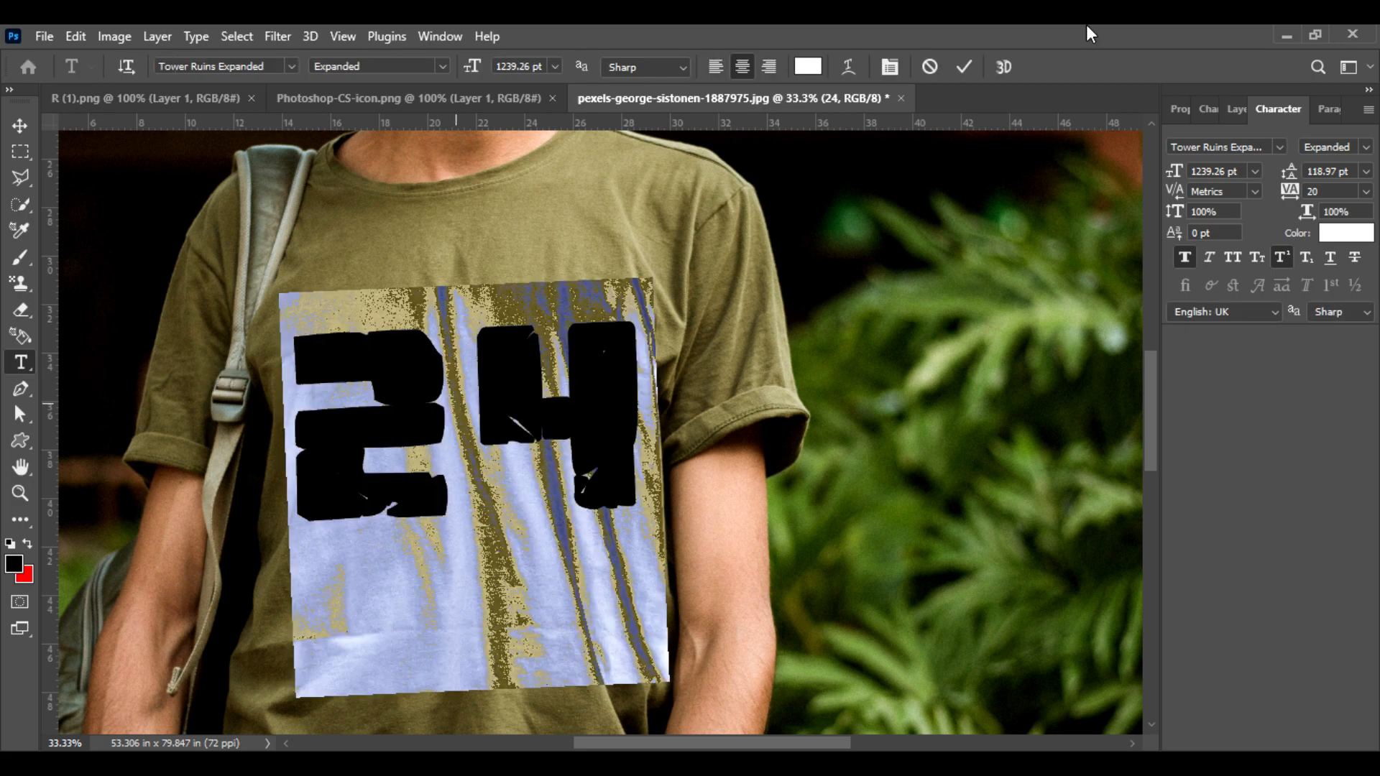
pyautogui.click(891, 68)
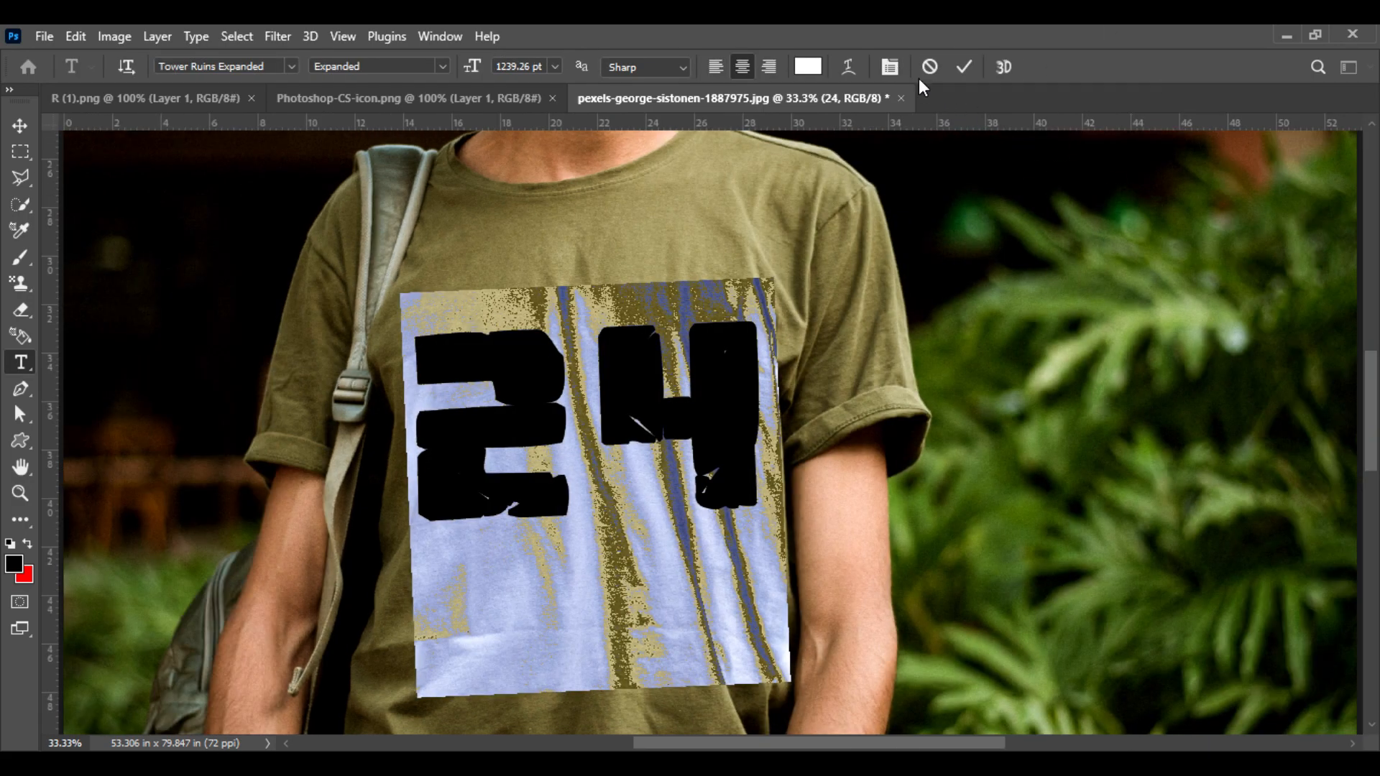
pyautogui.click(891, 68)
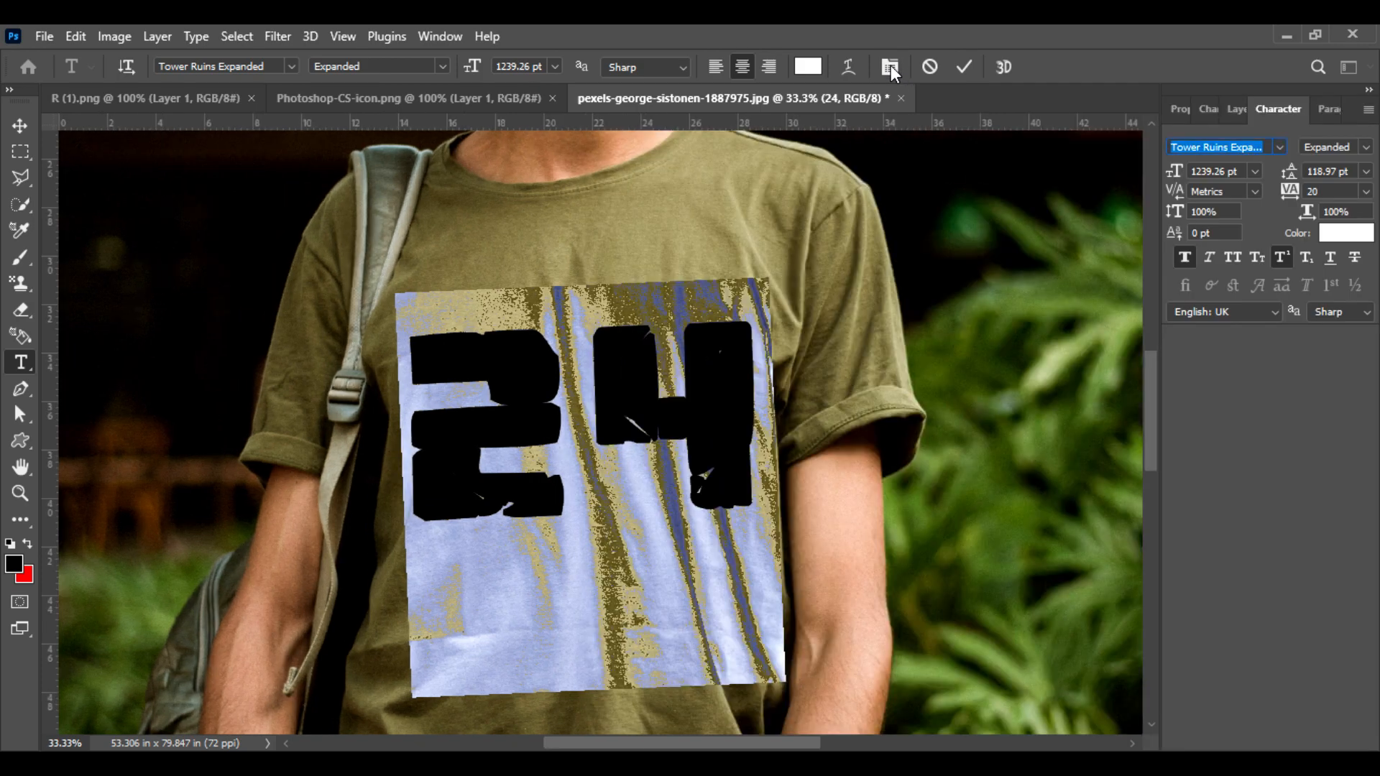
pyautogui.click(1368, 192)
pyautogui.click(1340, 291)
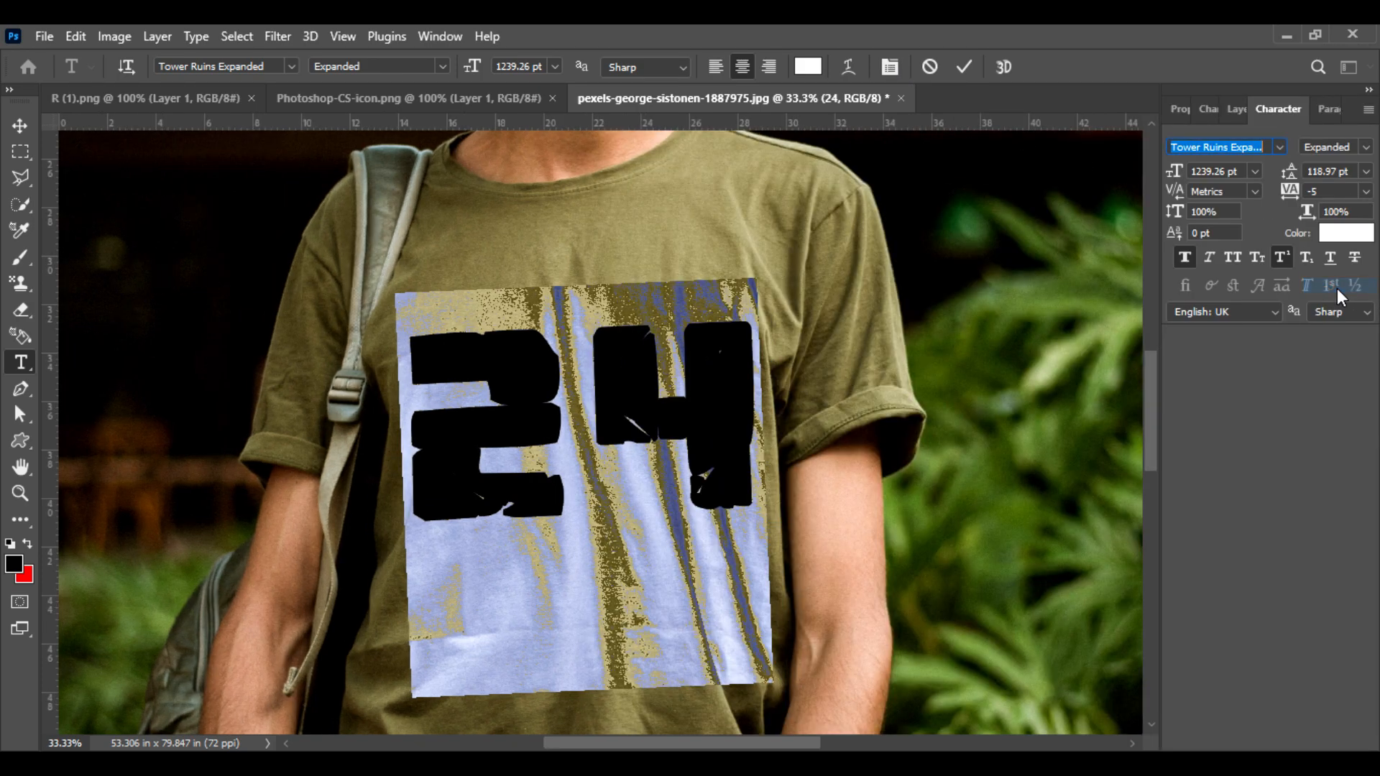
pyautogui.click(1367, 193)
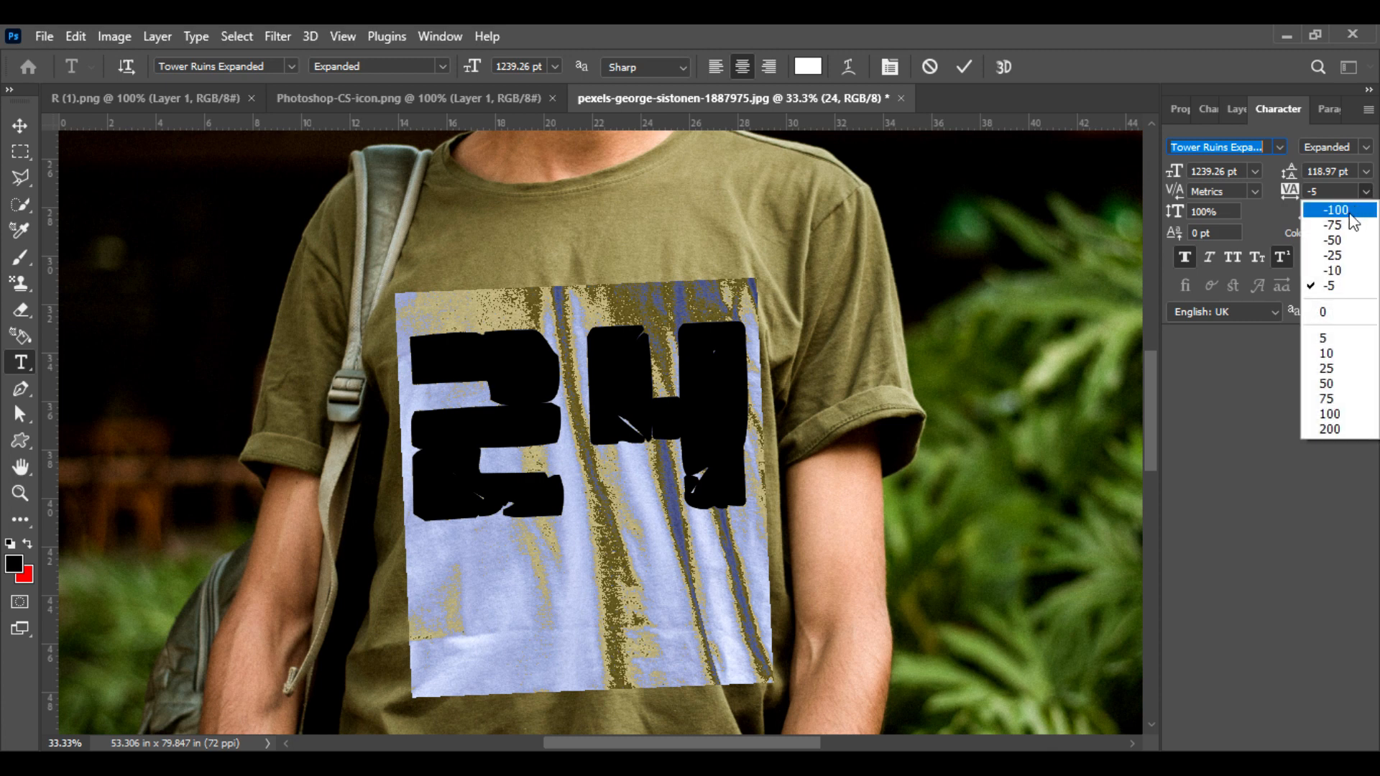
pyautogui.click(1342, 222)
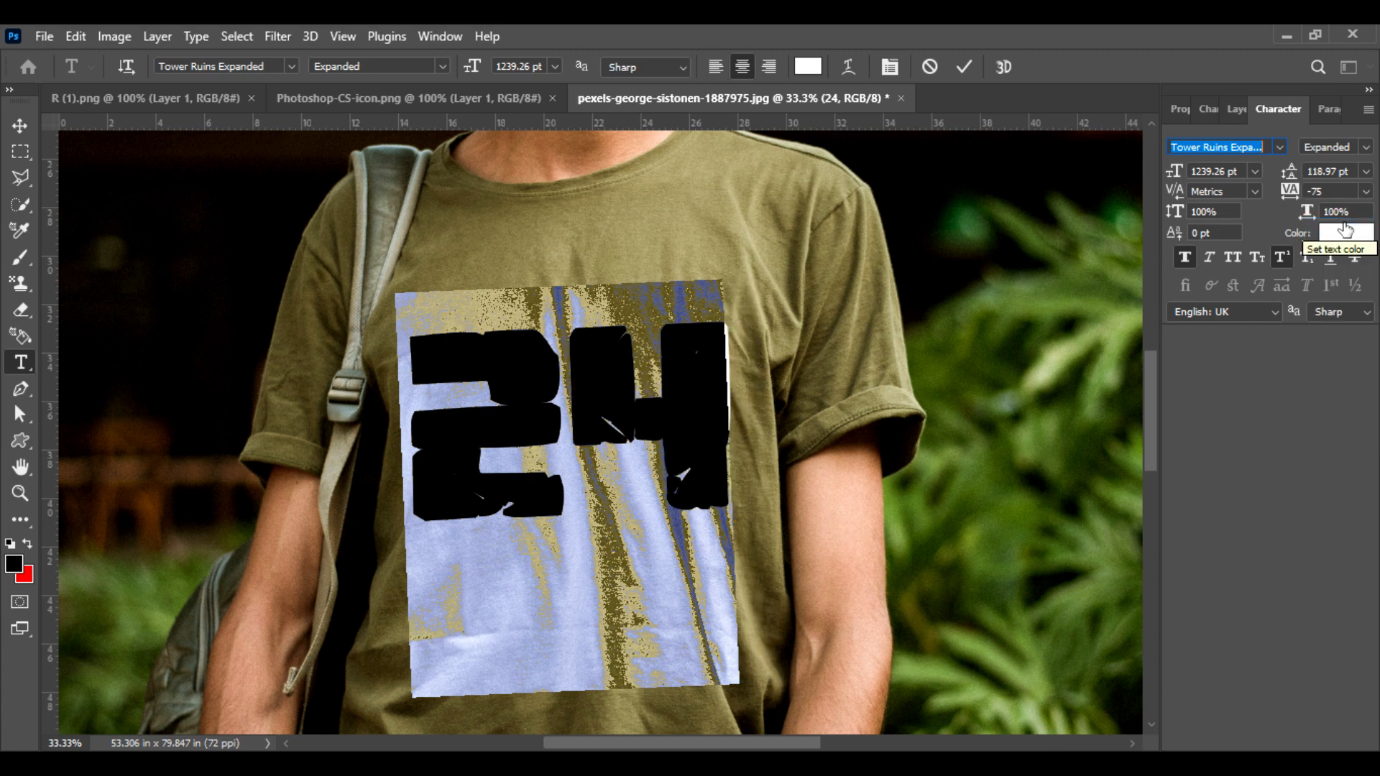
# Step: Stretch the "24" to about 107% width and 119% height and reposition it on the chest
pyautogui.click(22, 126)
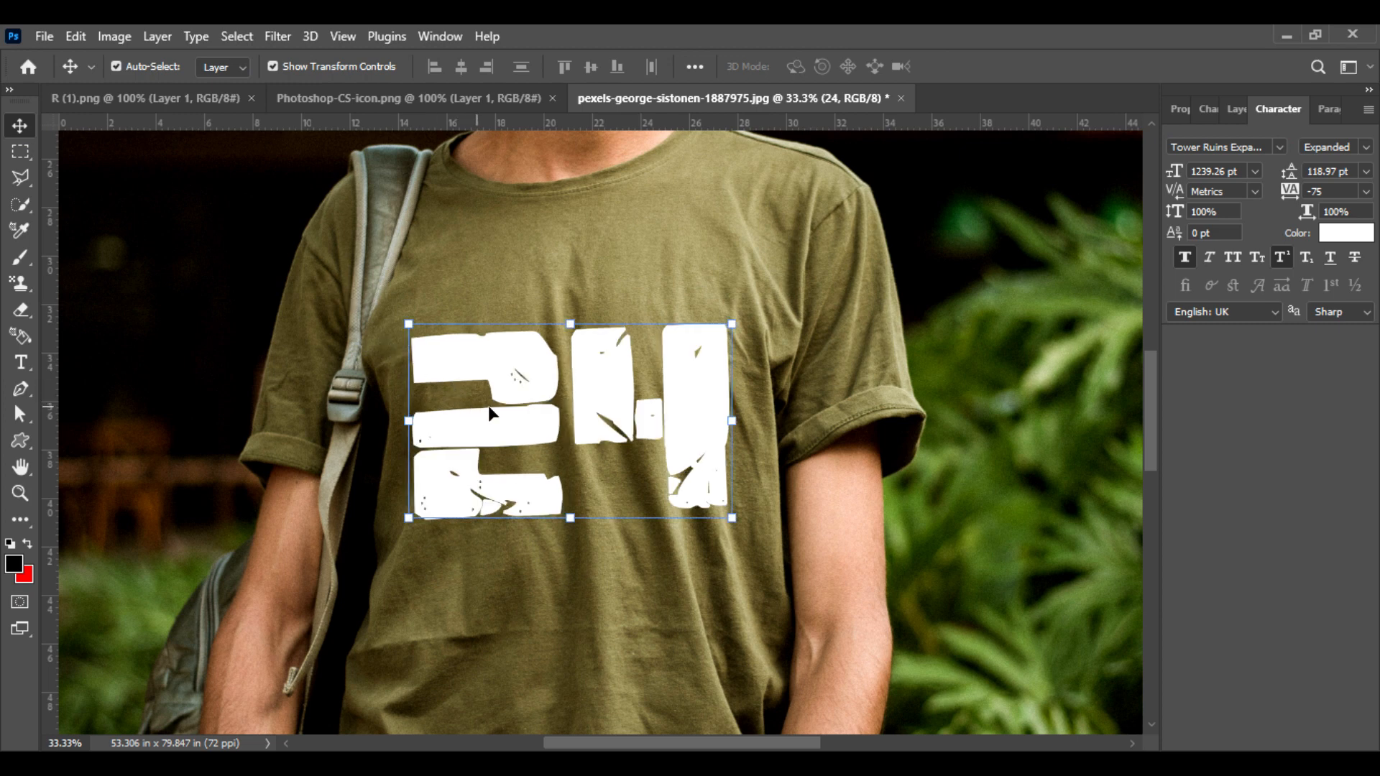
pyautogui.moveTo(510, 388); pyautogui.dragTo(514, 403)
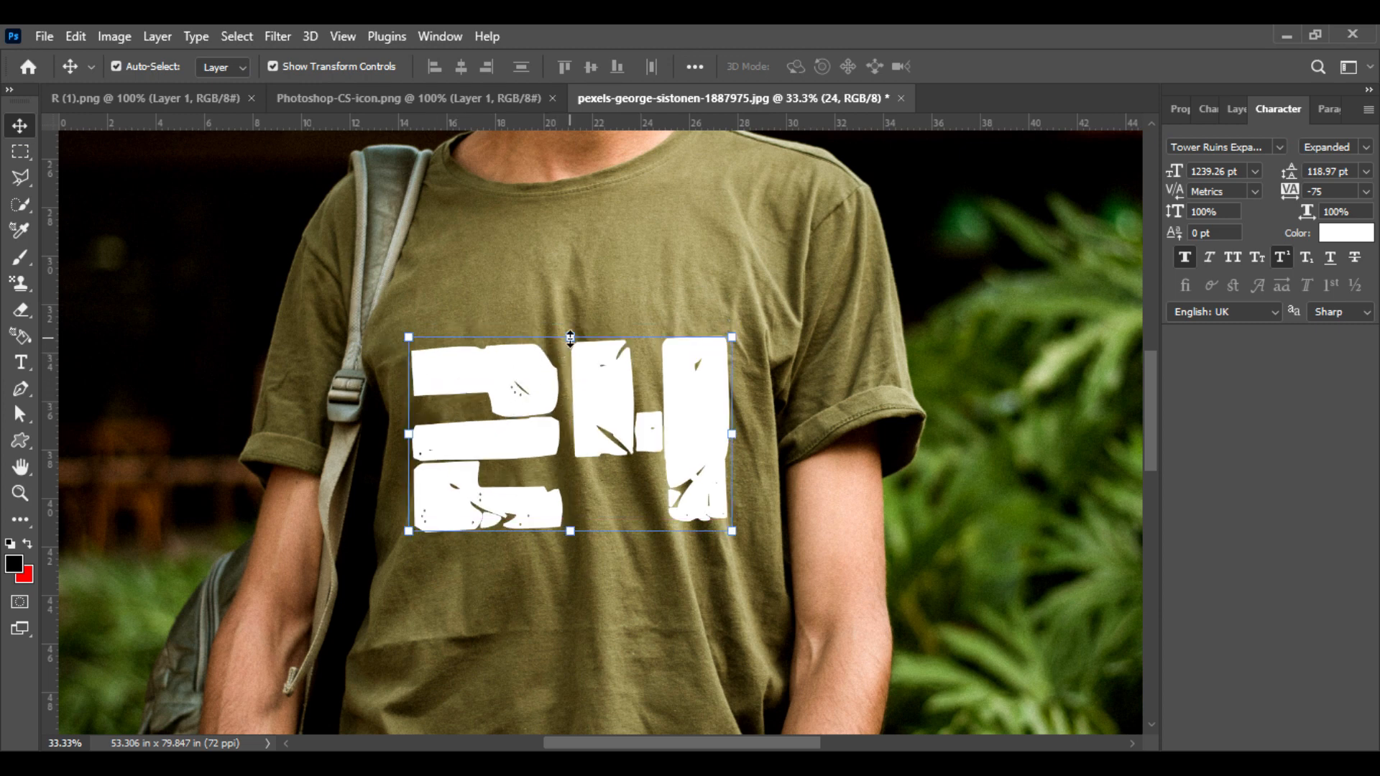
pyautogui.moveTo(570, 337); pyautogui.dragTo(567, 216)
pyautogui.moveTo(739, 380); pyautogui.dragTo(763, 380)
pyautogui.moveTo(618, 376); pyautogui.dragTo(615, 394)
# Step: Nudge the "24" slightly to the left to center it on the shirt and apply the transform
pyautogui.press('Left')
pyautogui.press('Left')
pyautogui.press('Left')
pyautogui.press('Left')
pyautogui.press('Left')
pyautogui.press('Left')
pyautogui.press('Left')
pyautogui.press('Left')
pyautogui.press('Left')
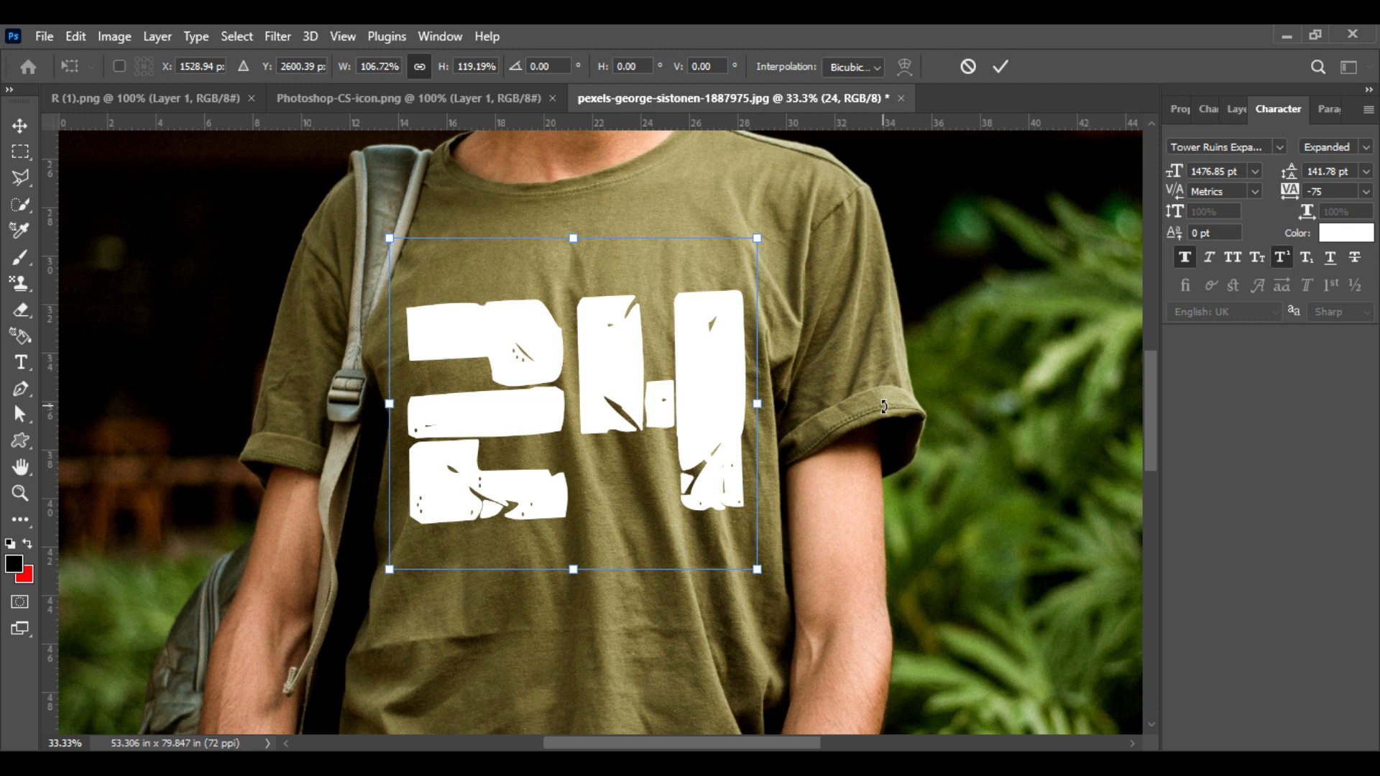
pyautogui.press('Return')
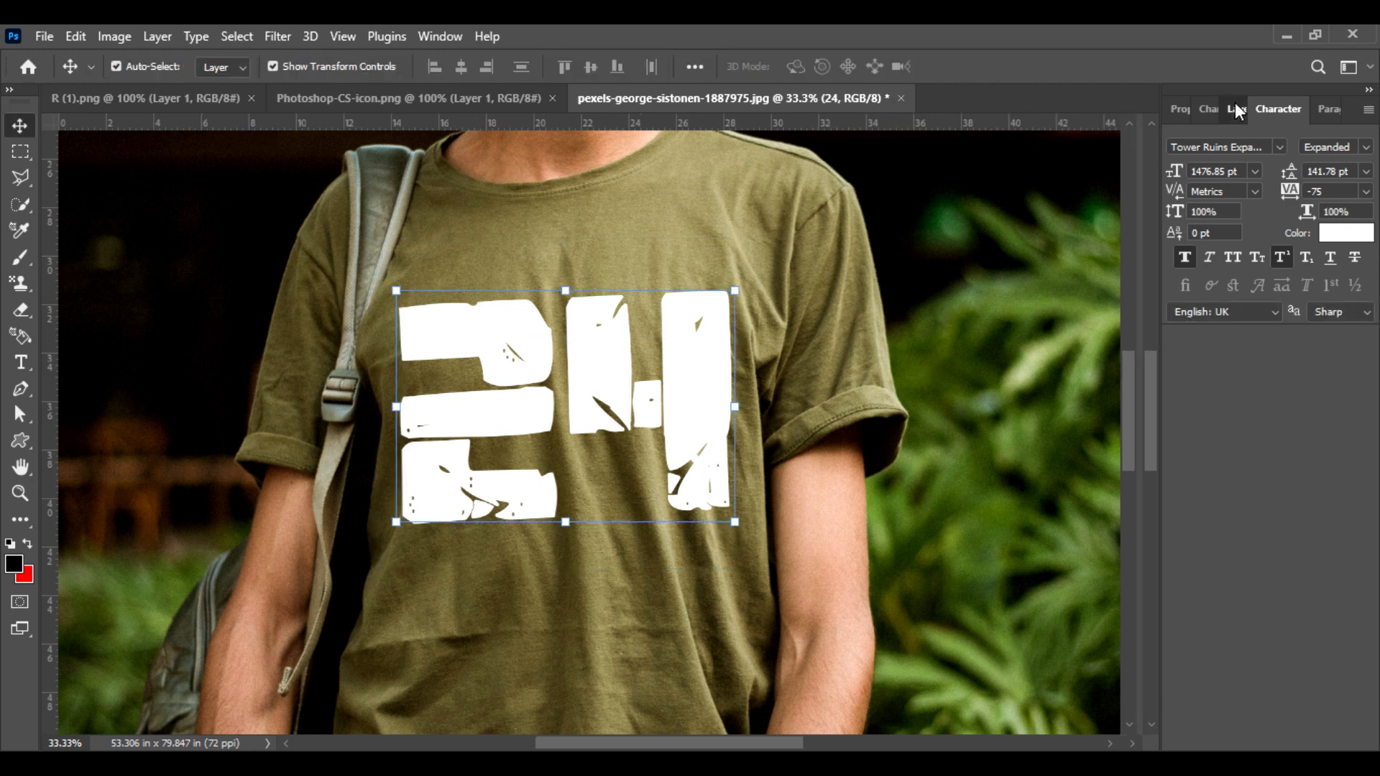
# Step: Hide the "24" text layer, then unlock the background photo layer and duplicate it
pyautogui.click(1235, 109)
pyautogui.click(1154, 235)
pyautogui.click(1340, 278)
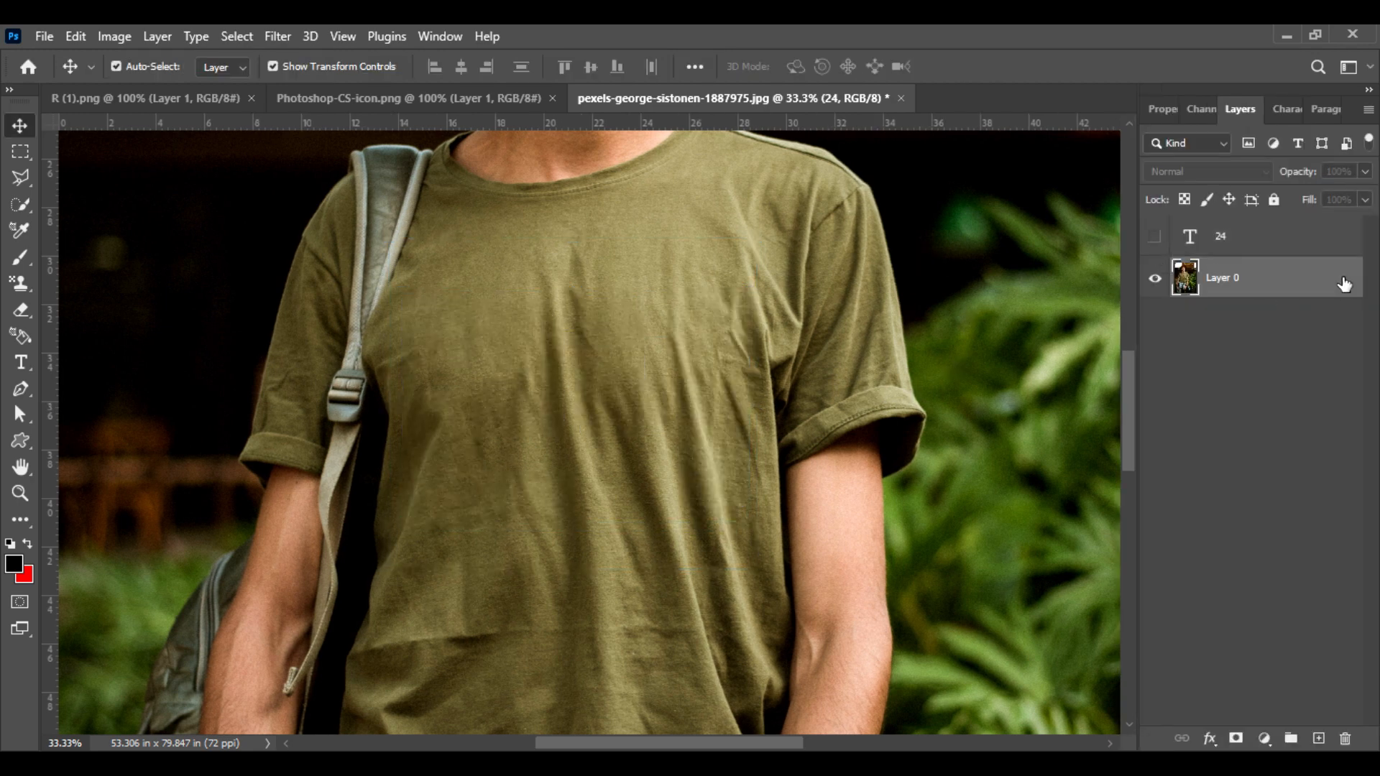
pyautogui.moveTo(1342, 283); pyautogui.dragTo(1317, 734)
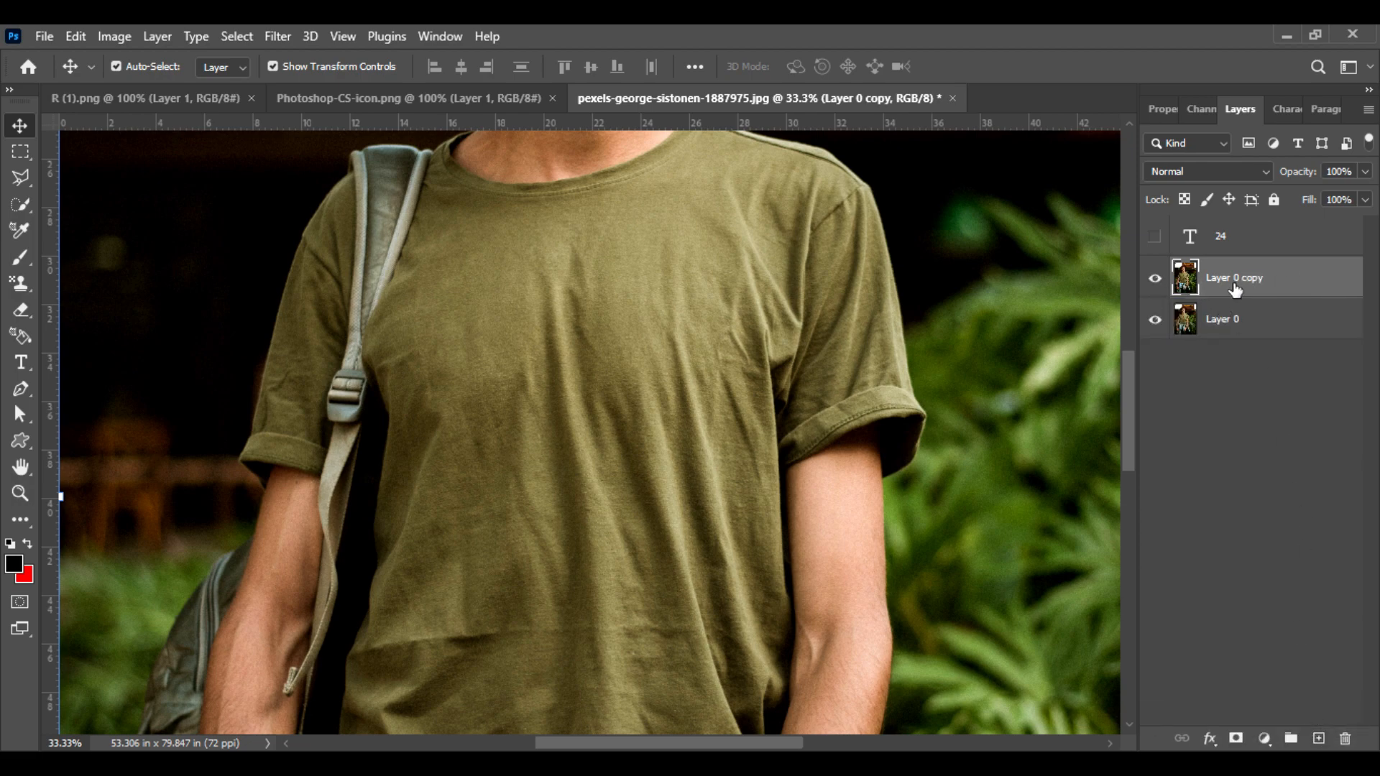
# Step: Apply a Gaussian Blur with a 10.0-pixel radius to the duplicated photo layer
pyautogui.click(282, 35)
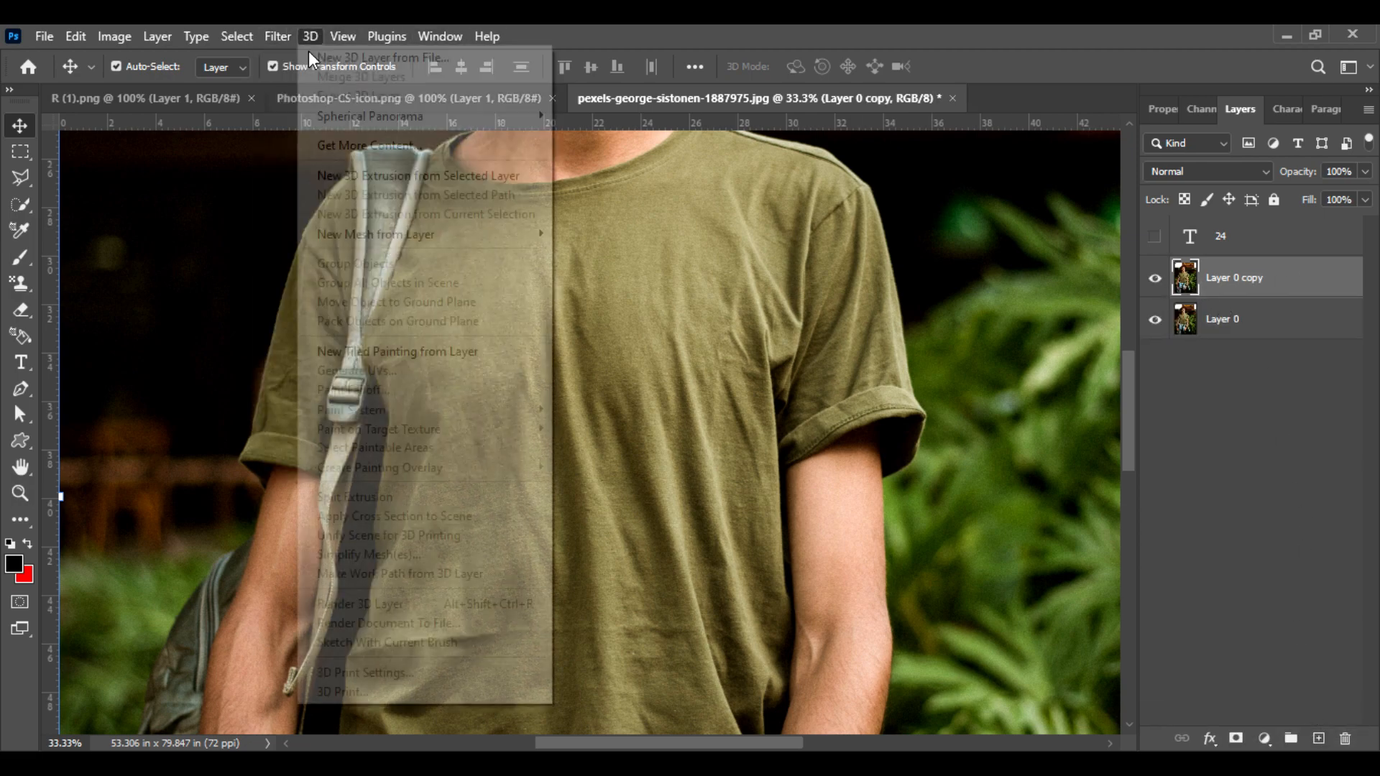
pyautogui.moveTo(345, 296)
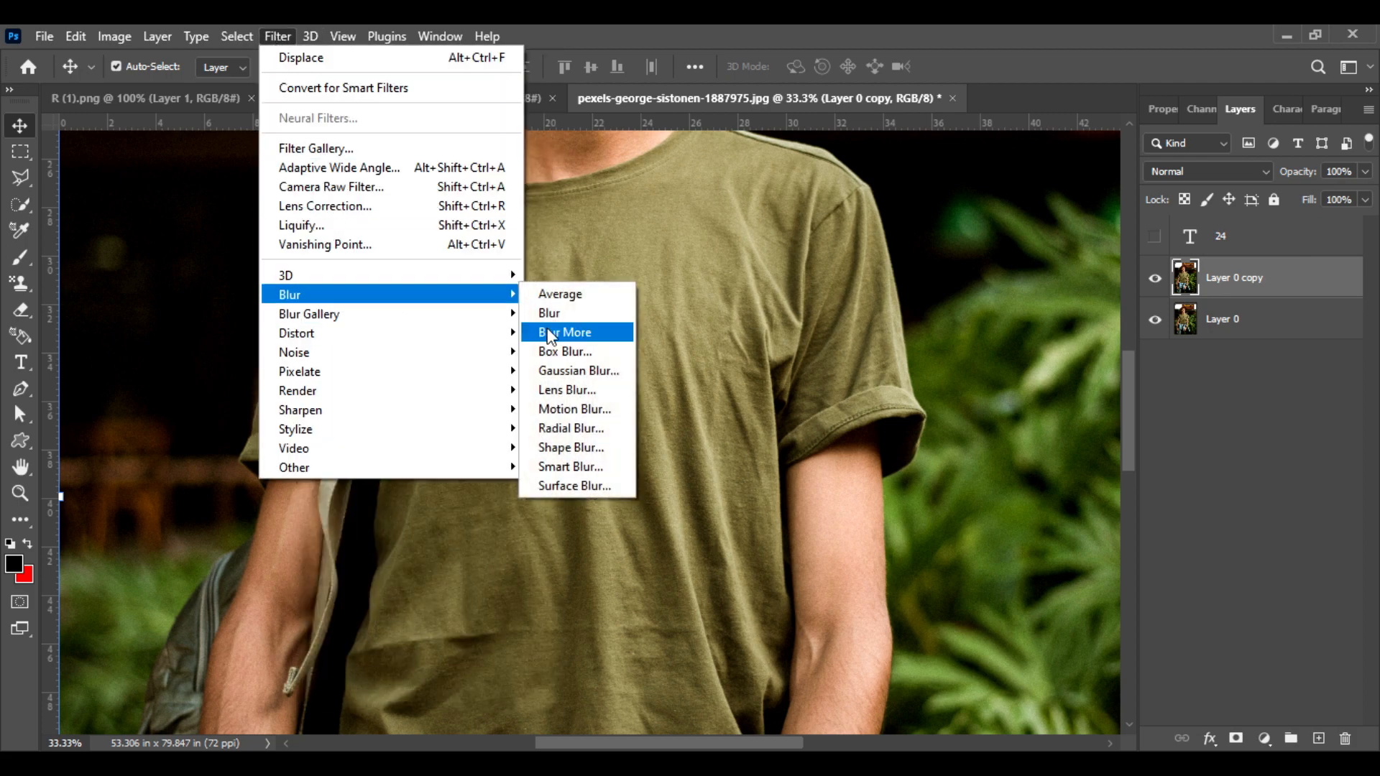
pyautogui.click(580, 365)
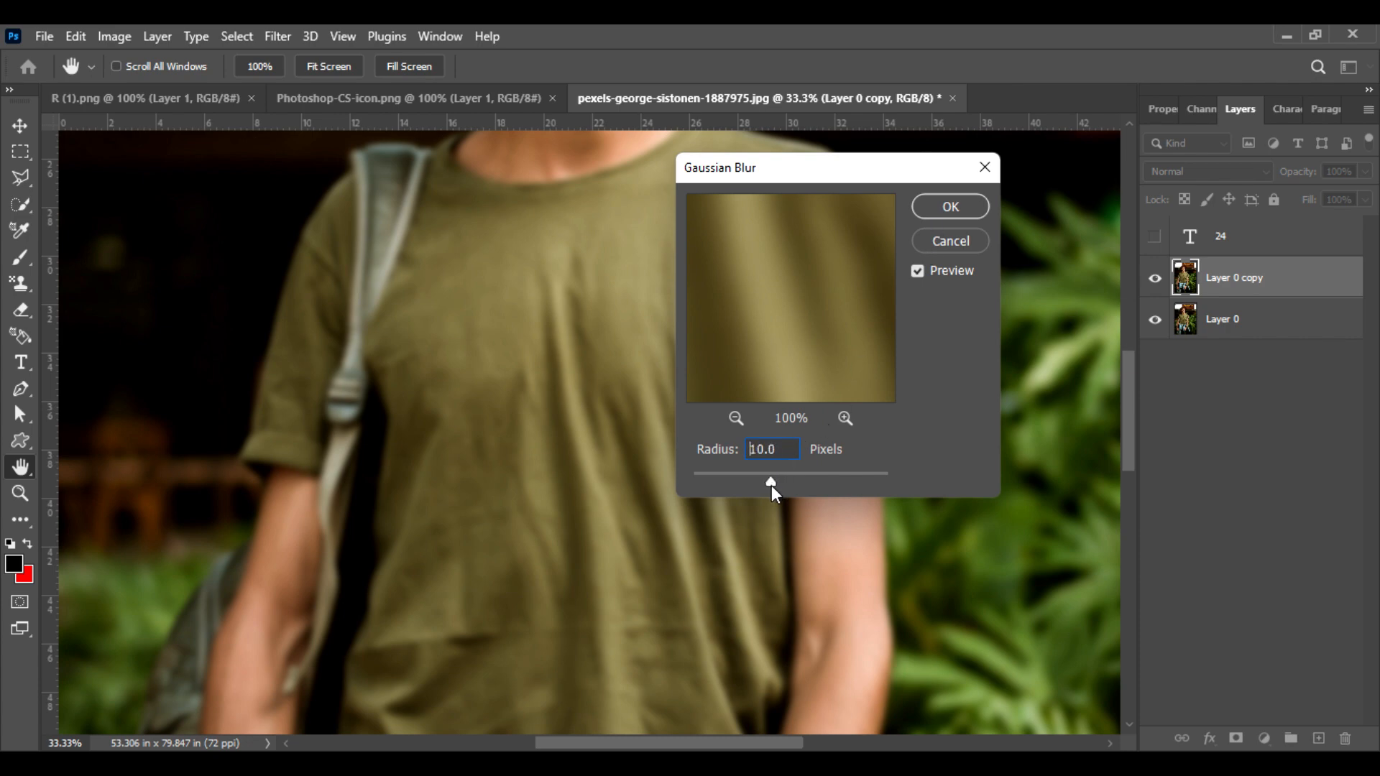
pyautogui.click(947, 207)
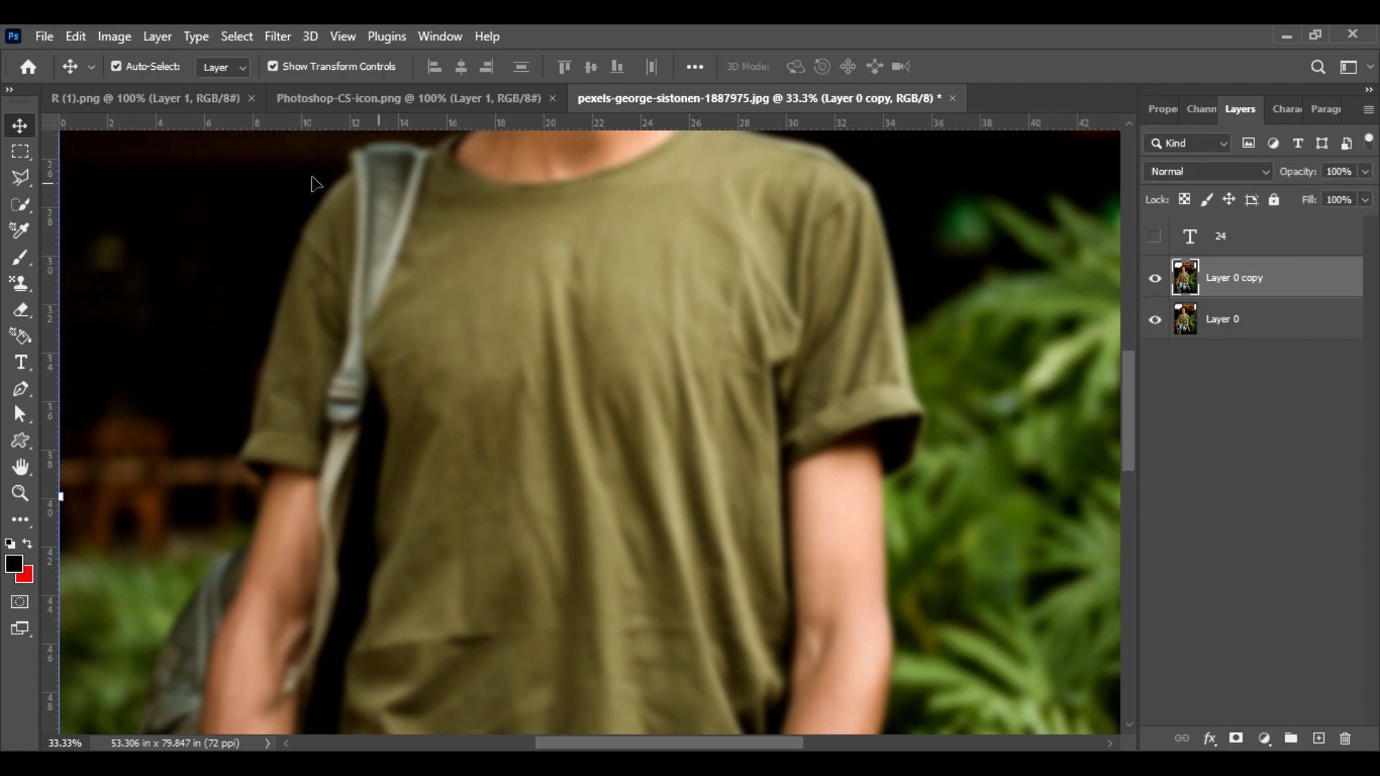
# Step: Save the document in Photoshop PSD format under the name text, with Maximize Compatibility on
pyautogui.click(41, 34)
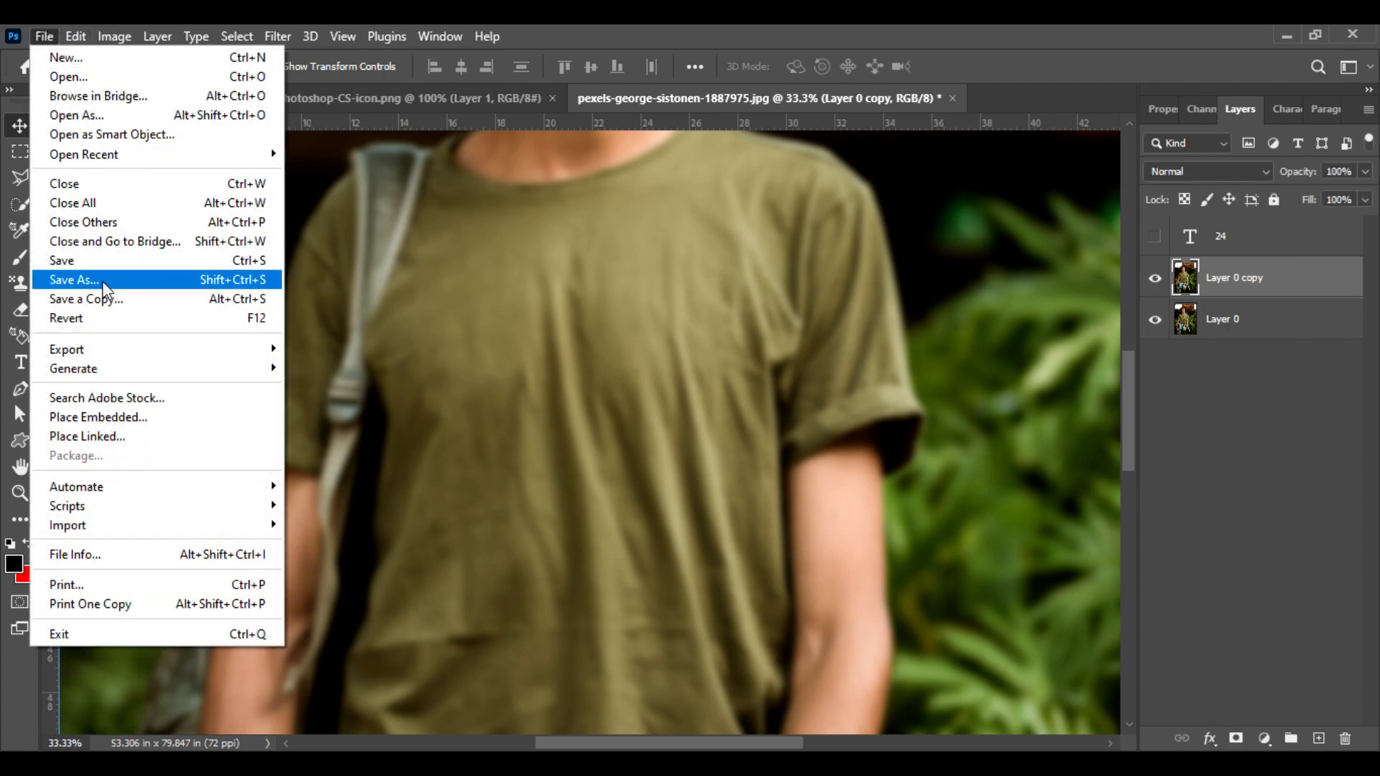
pyautogui.click(146, 280)
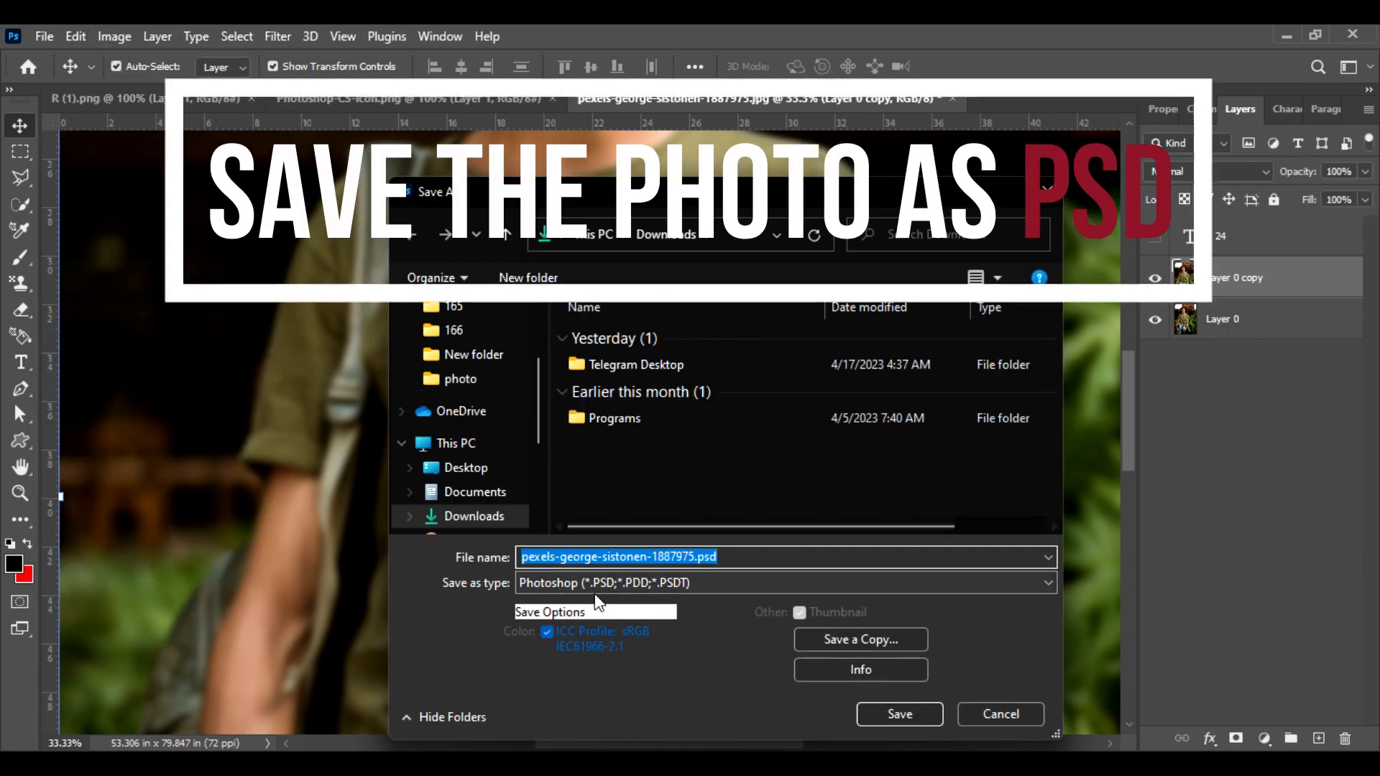
pyautogui.click(588, 583)
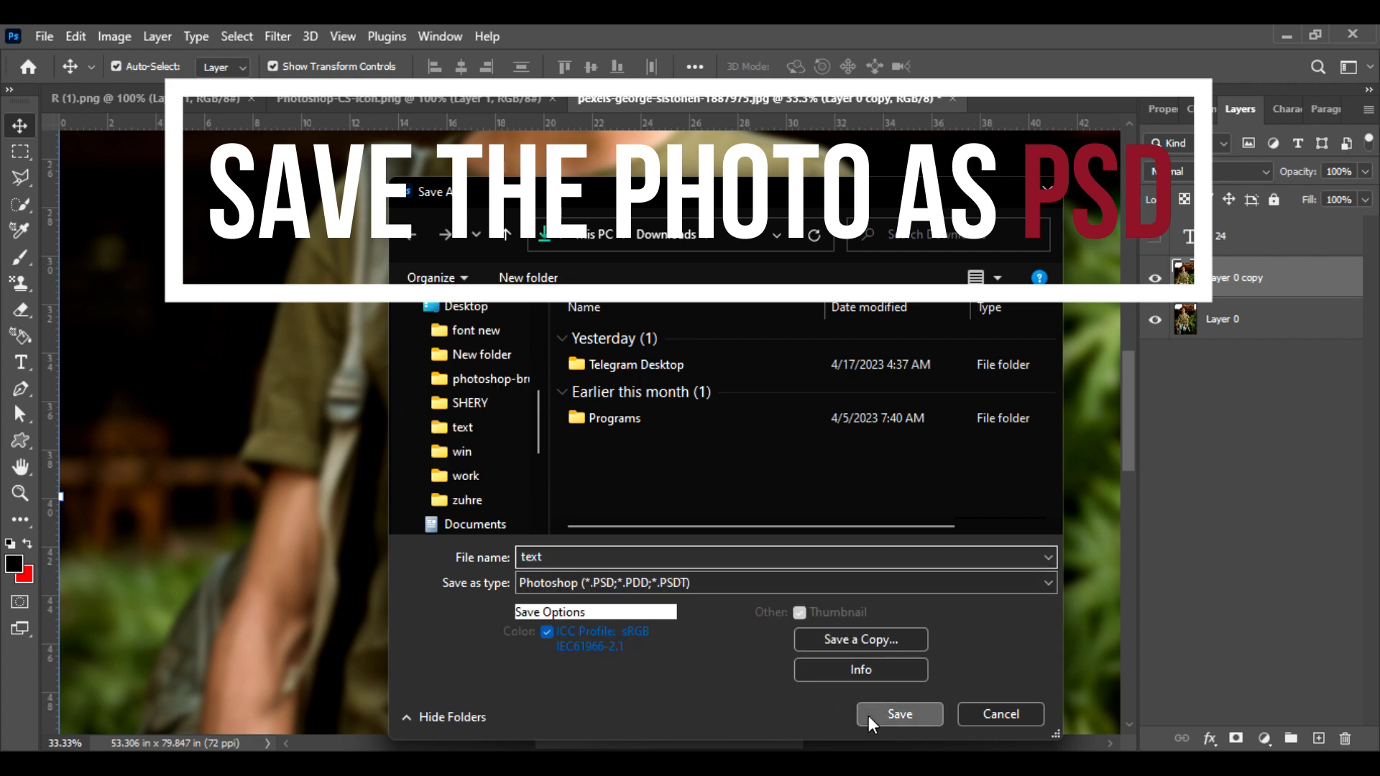
pyautogui.click(868, 716)
pyautogui.click(900, 216)
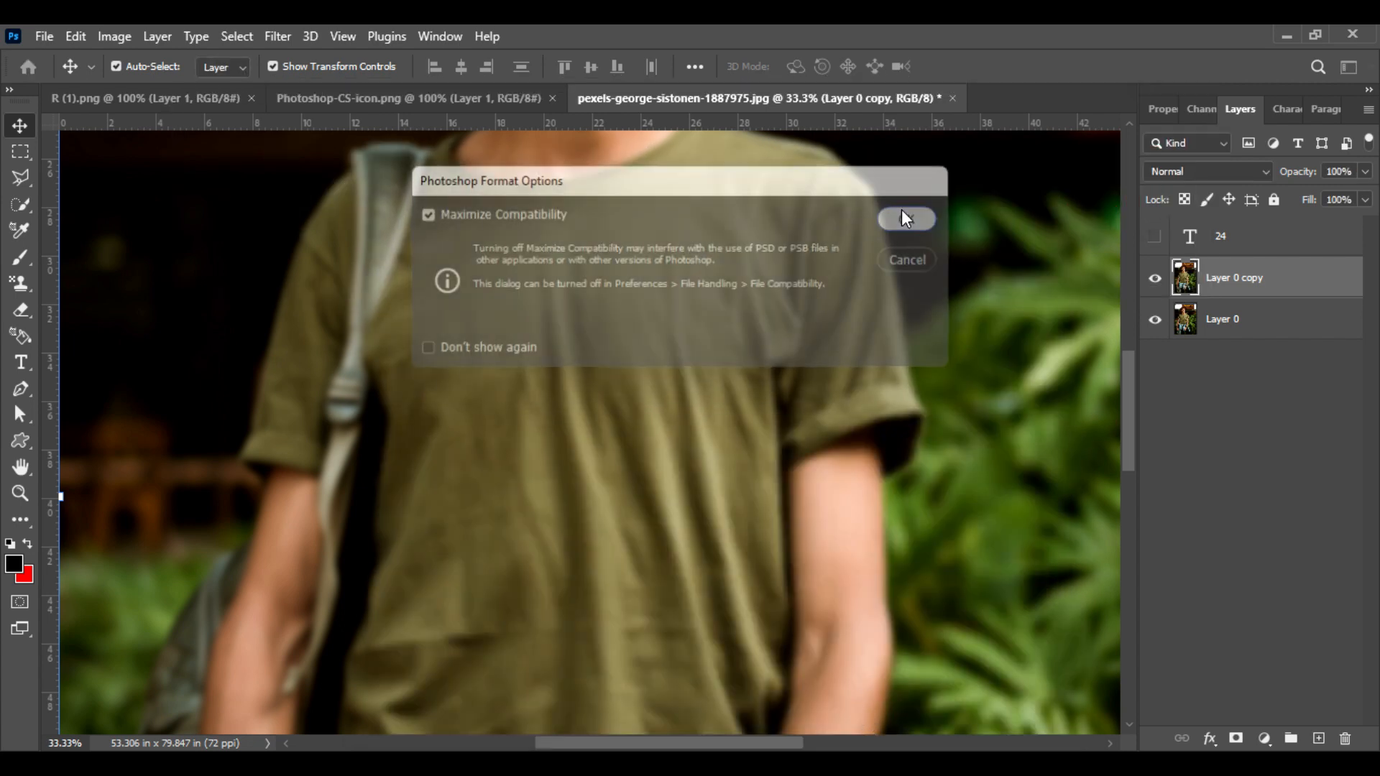
# Step: Show and select the "24" text layer and hide the blurred photo copy
pyautogui.click(1155, 237)
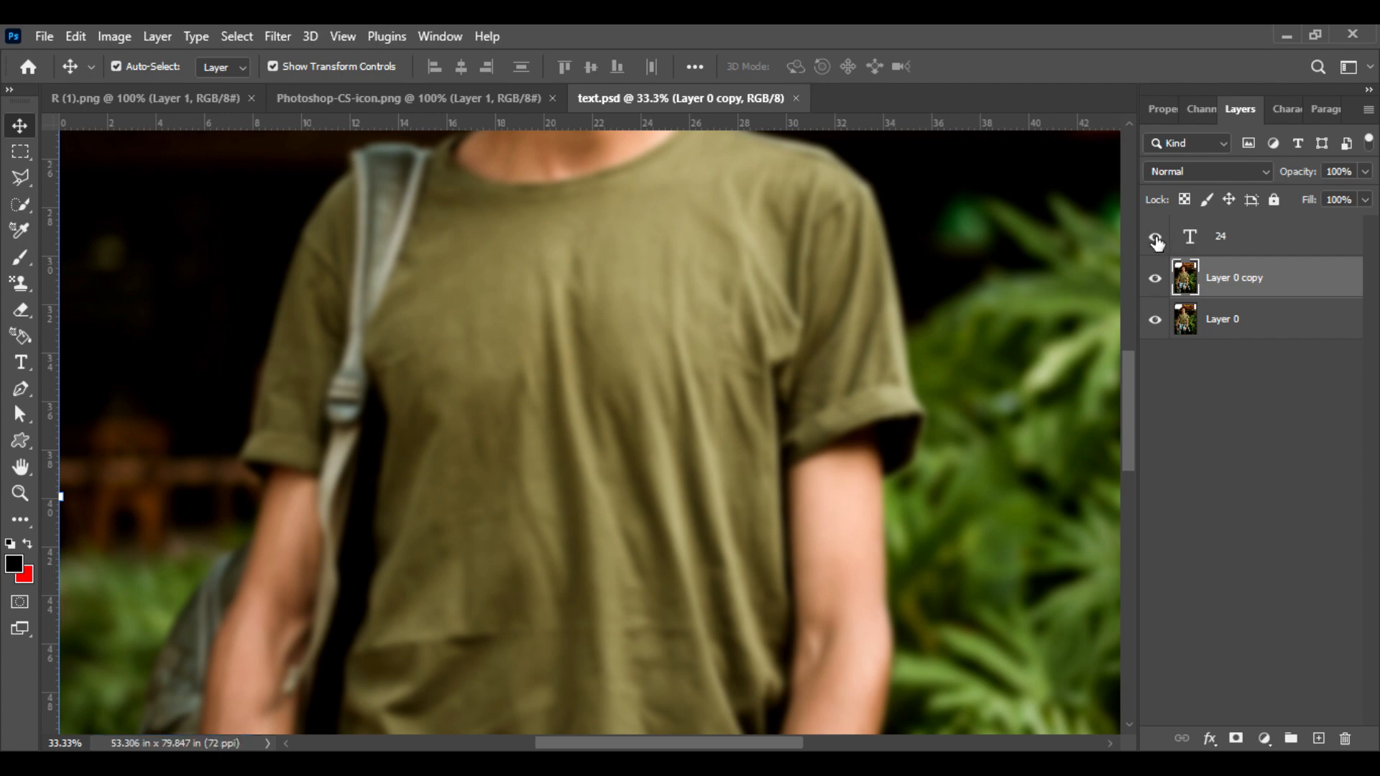
pyautogui.click(1269, 242)
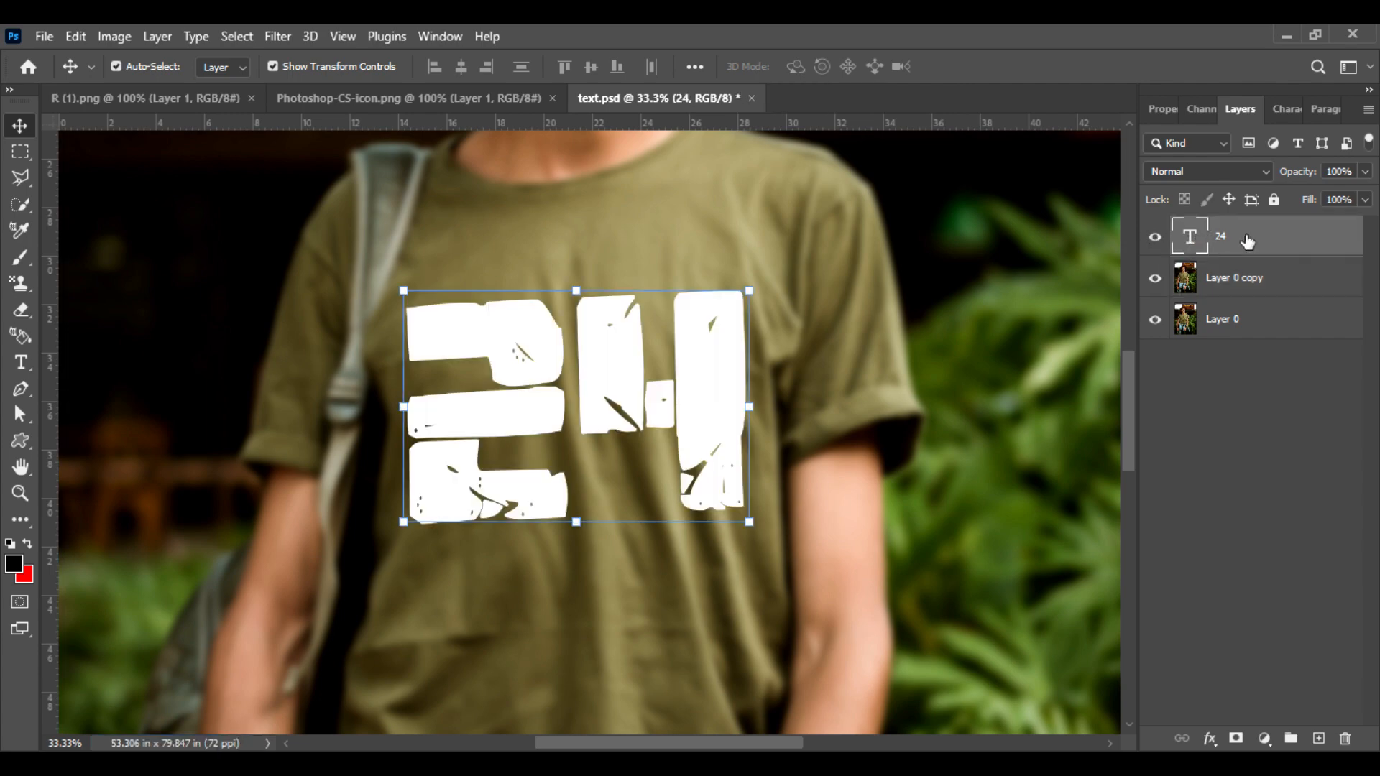
pyautogui.click(1155, 284)
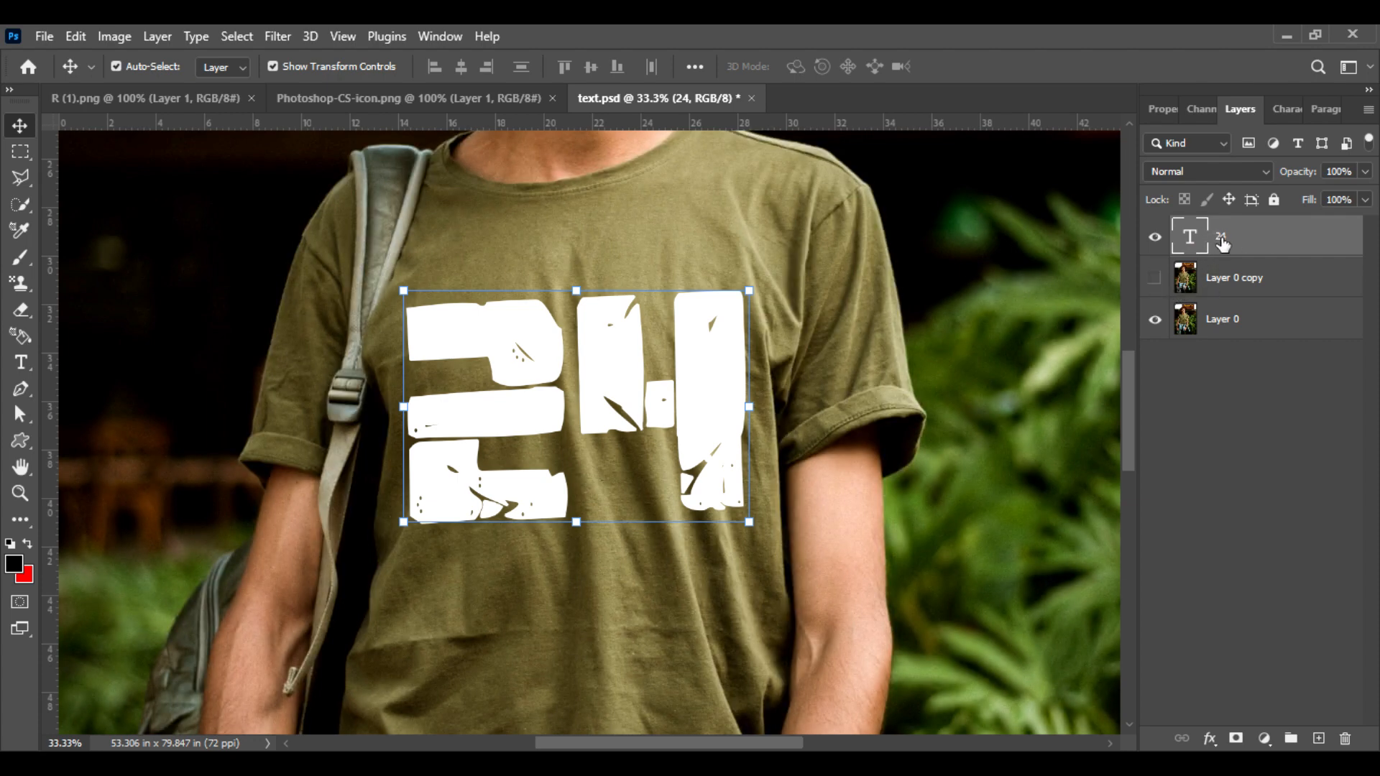
# Step: Convert the "24" text layer to a smart object and apply Displace at horizontal and vertical scale 40, using text.psd as the map
pyautogui.click(282, 39)
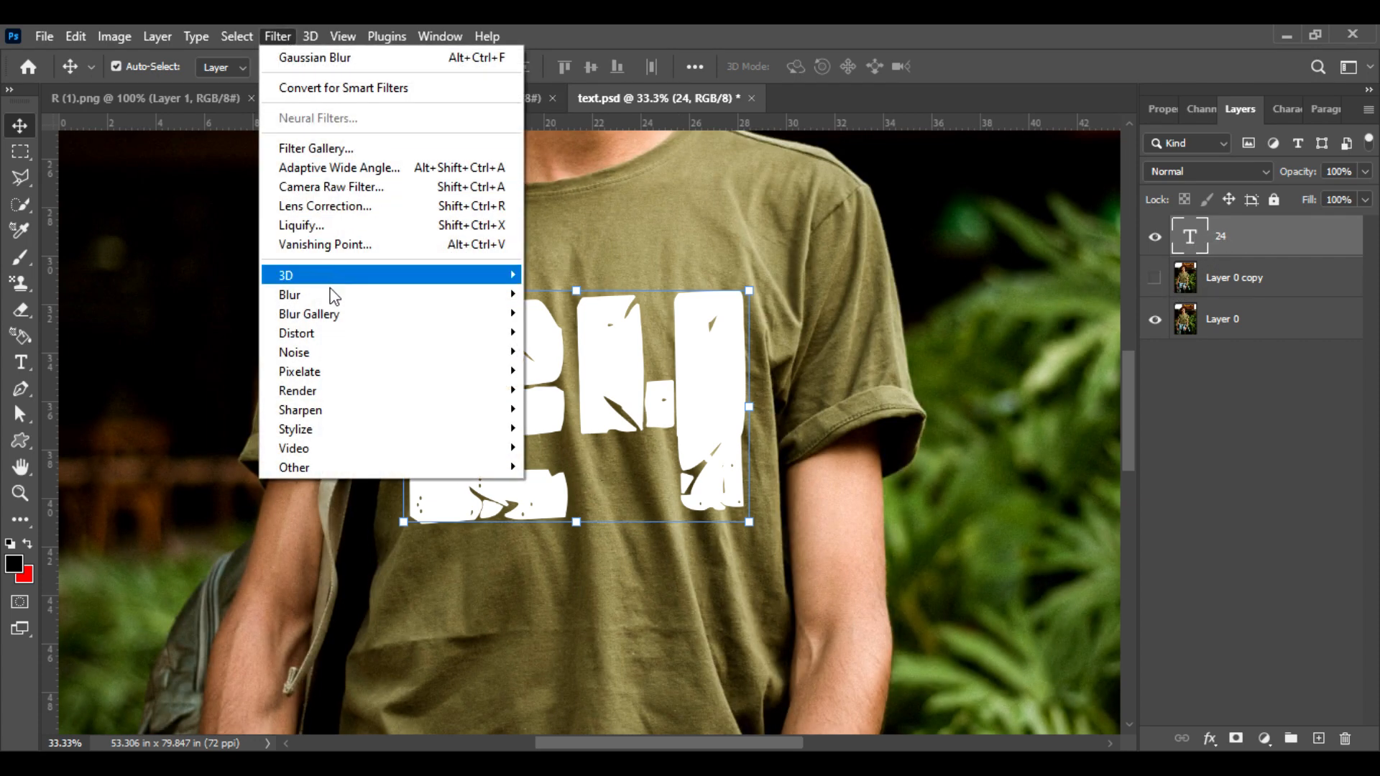
pyautogui.moveTo(329, 345)
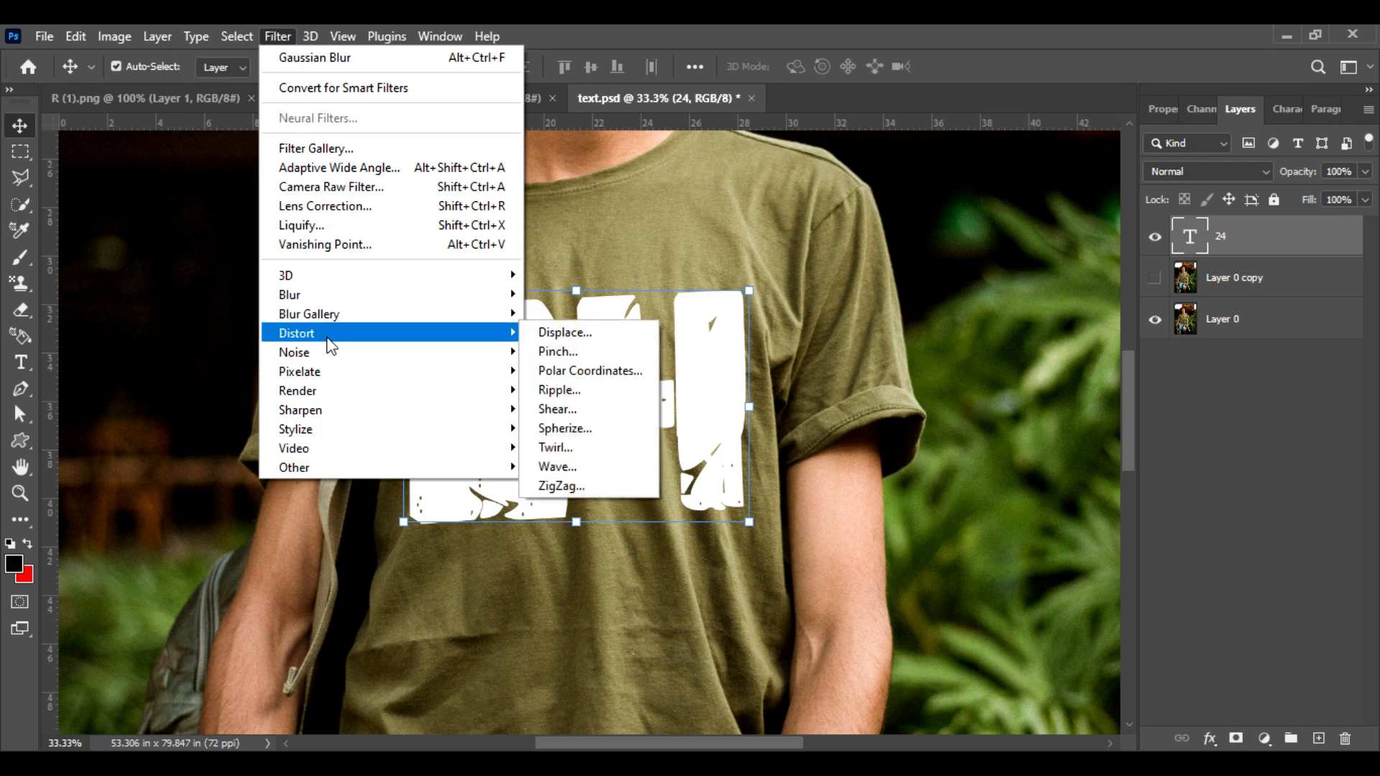
pyautogui.click(599, 338)
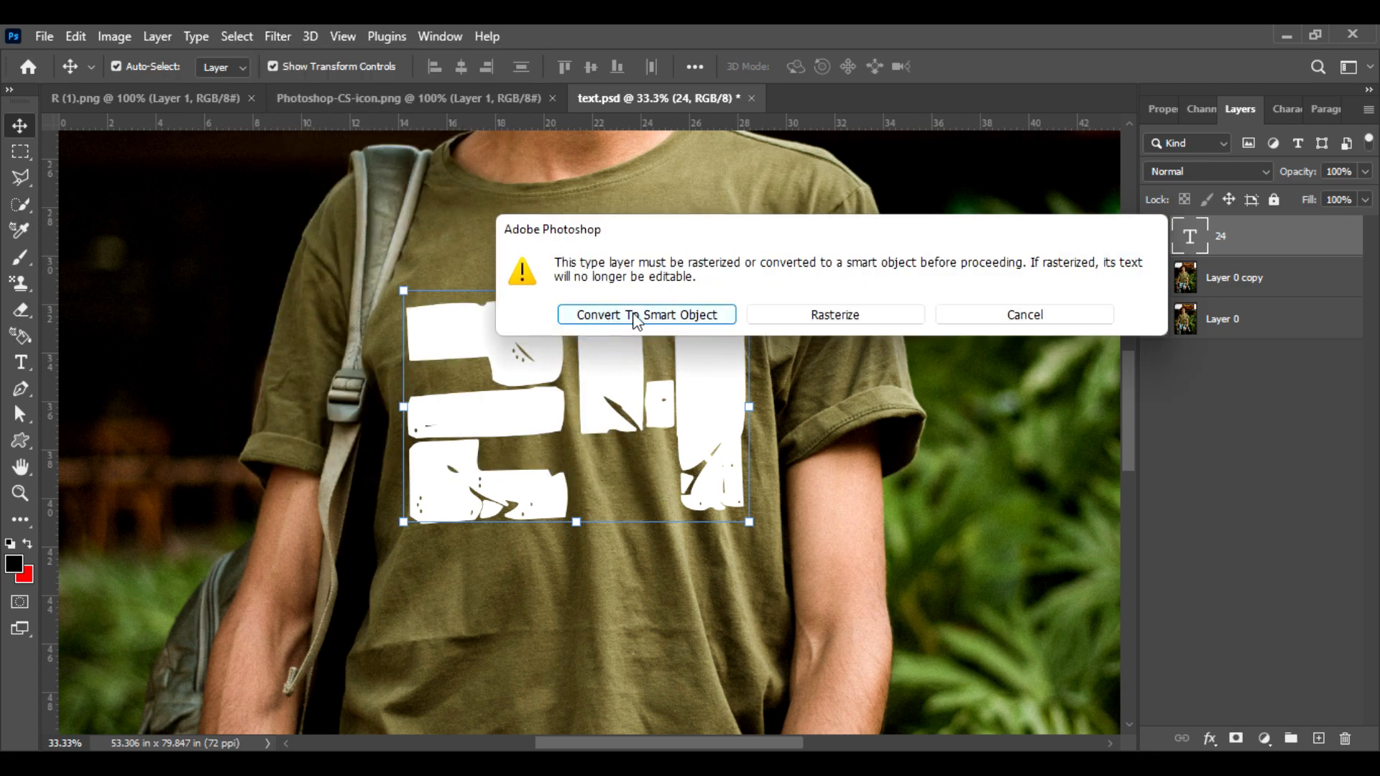
pyautogui.click(690, 316)
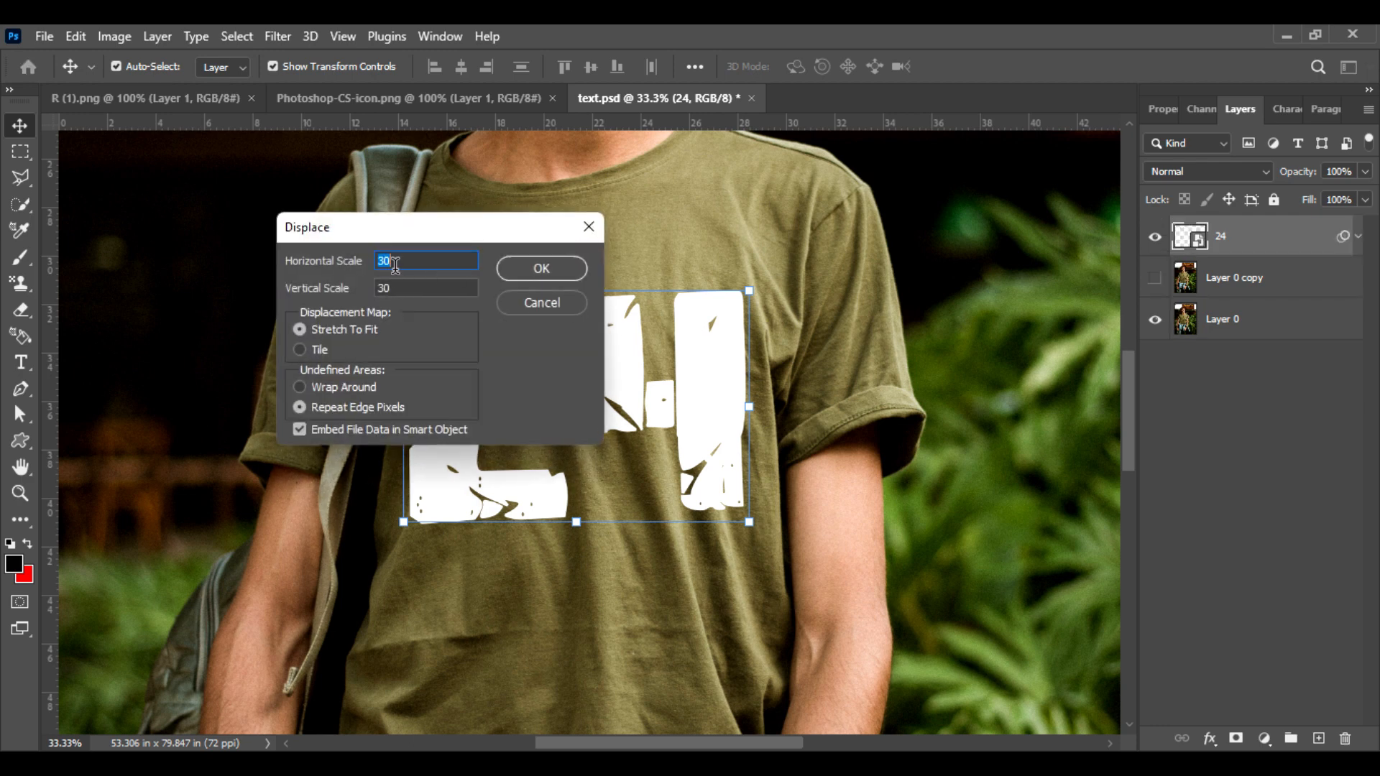
pyautogui.click(396, 286)
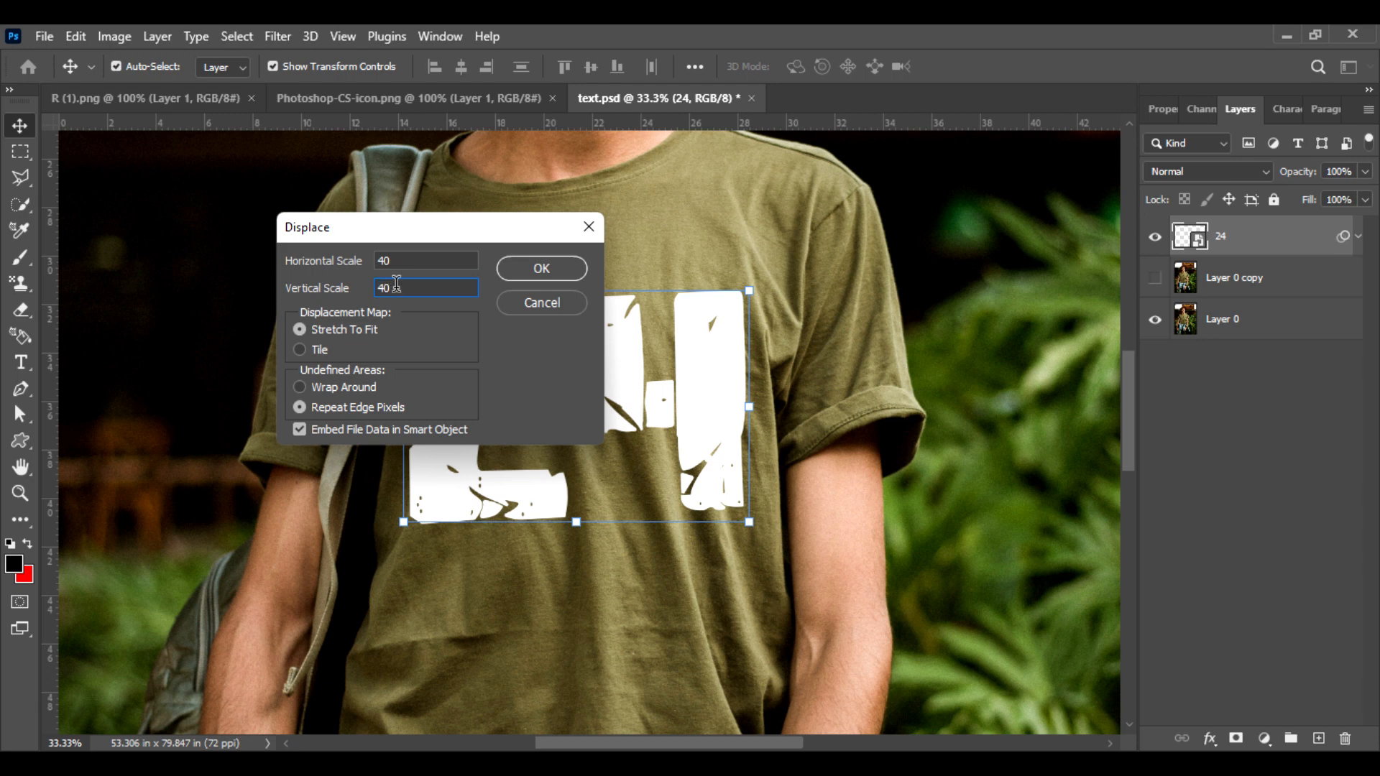
pyautogui.click(545, 263)
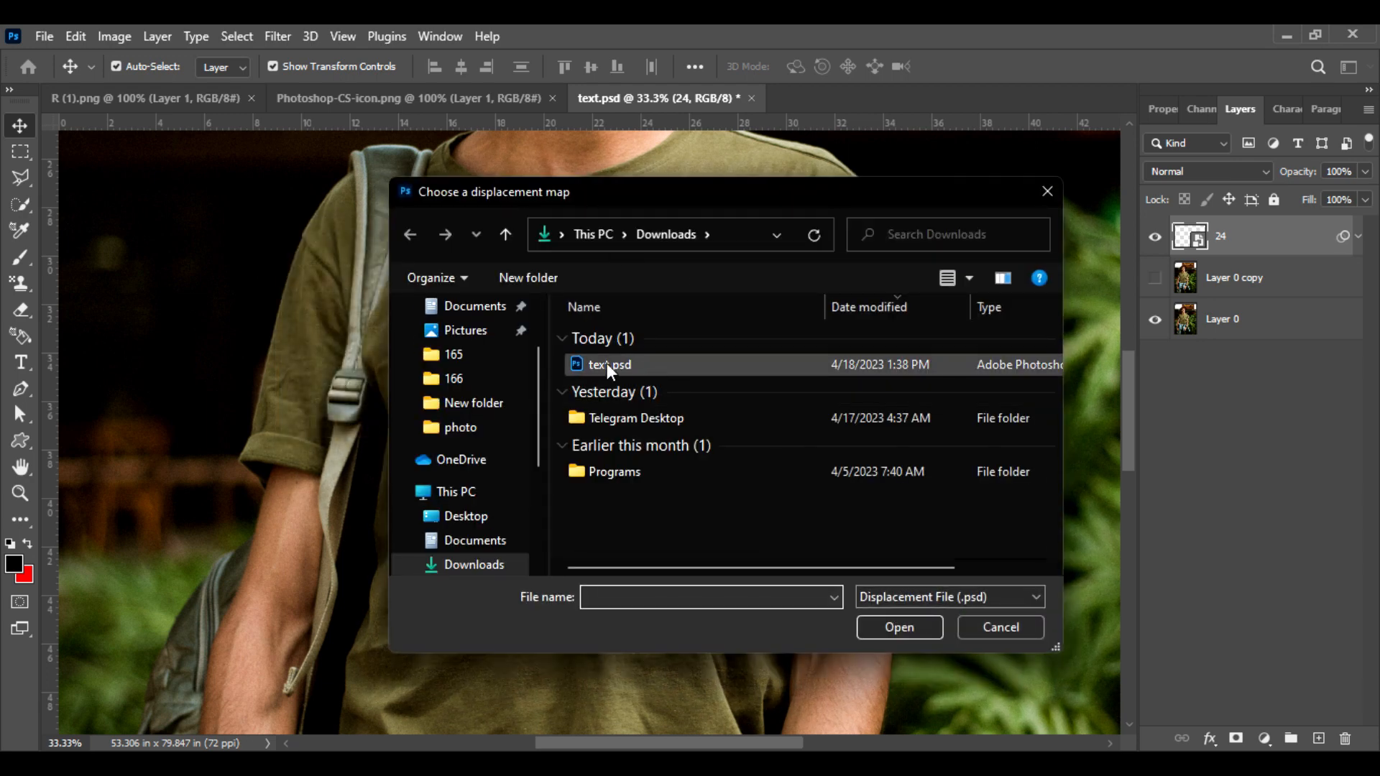
pyautogui.doubleClick(659, 360)
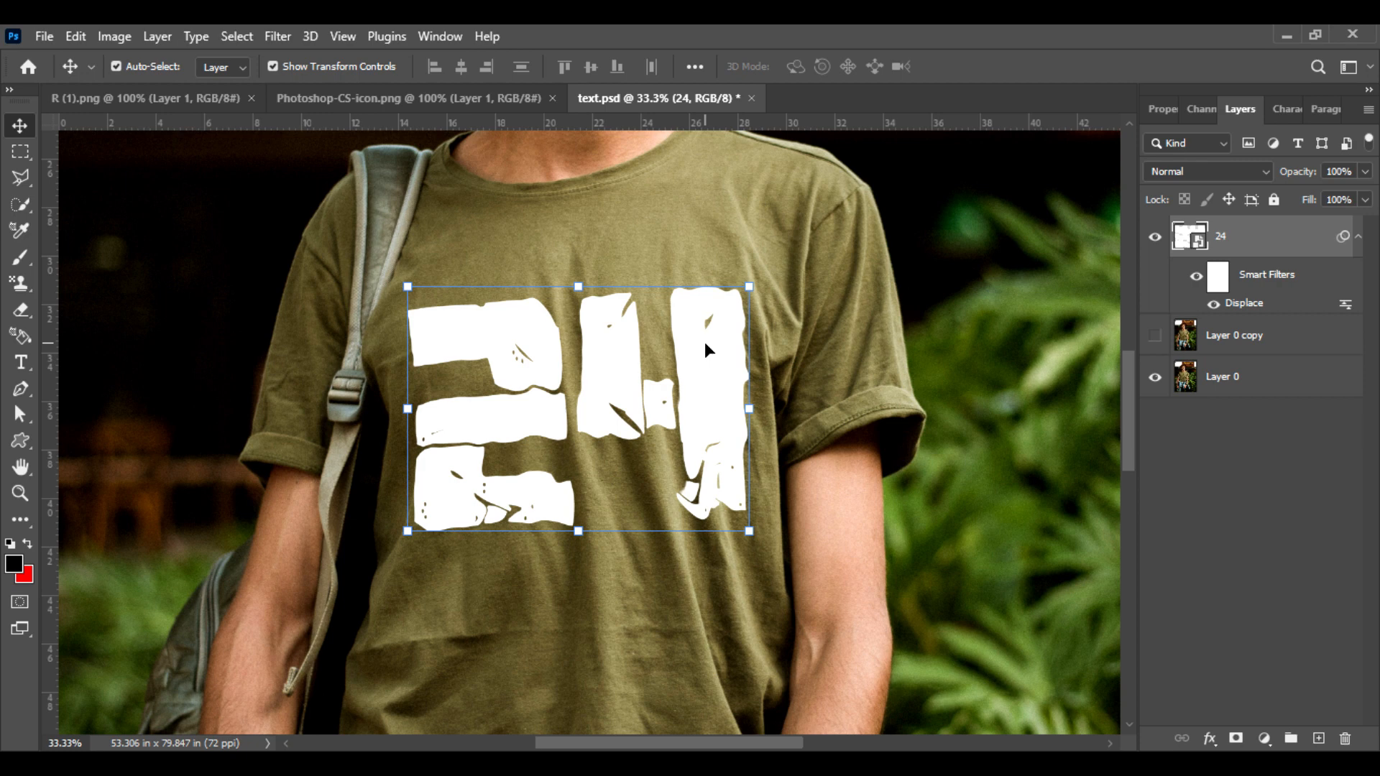
# Step: Split the black Underlying Layer Blend If slider of the "24" layer to 0 / 131 so the shirt's shadows blend through
pyautogui.doubleClick(1284, 255)
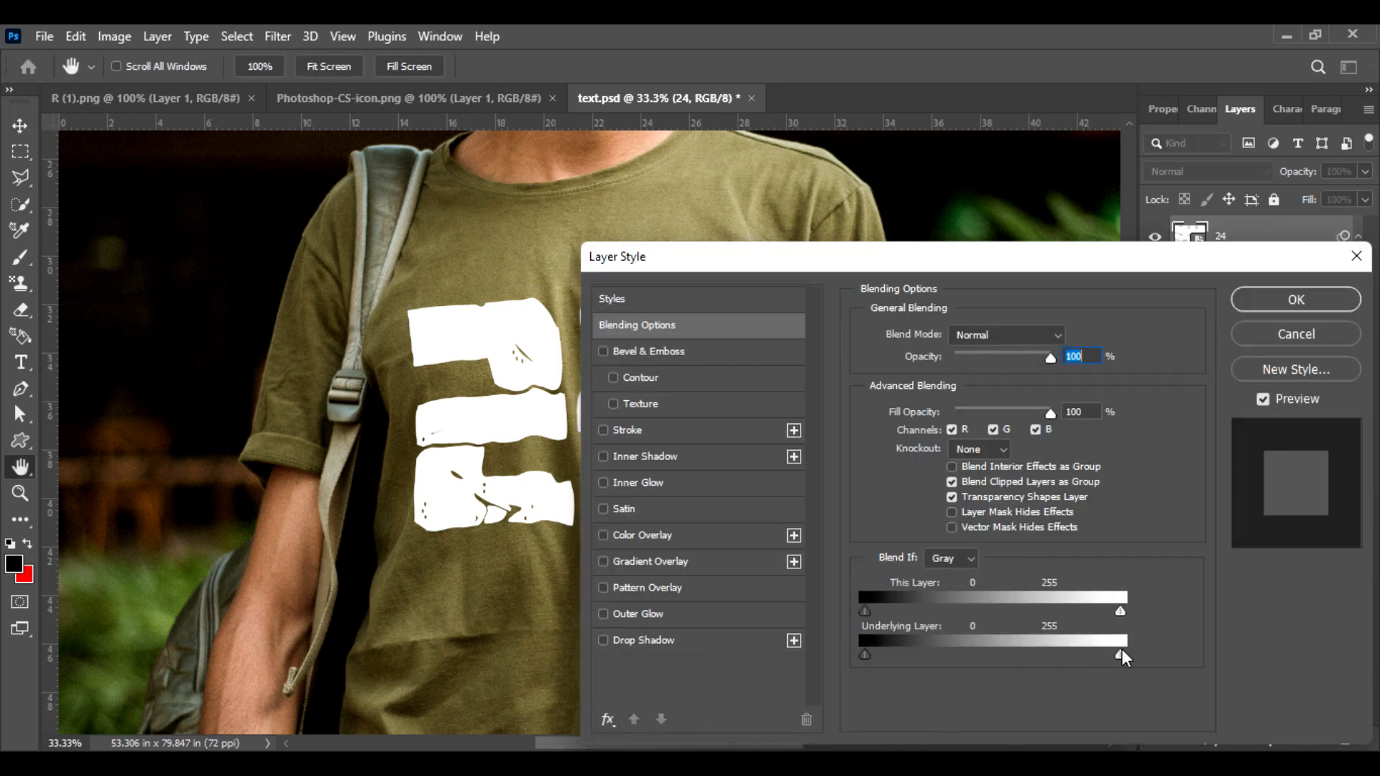
pyautogui.moveTo(1118, 654); pyautogui.dragTo(1075, 655)
pyautogui.moveTo(865, 654); pyautogui.dragTo(954, 654)
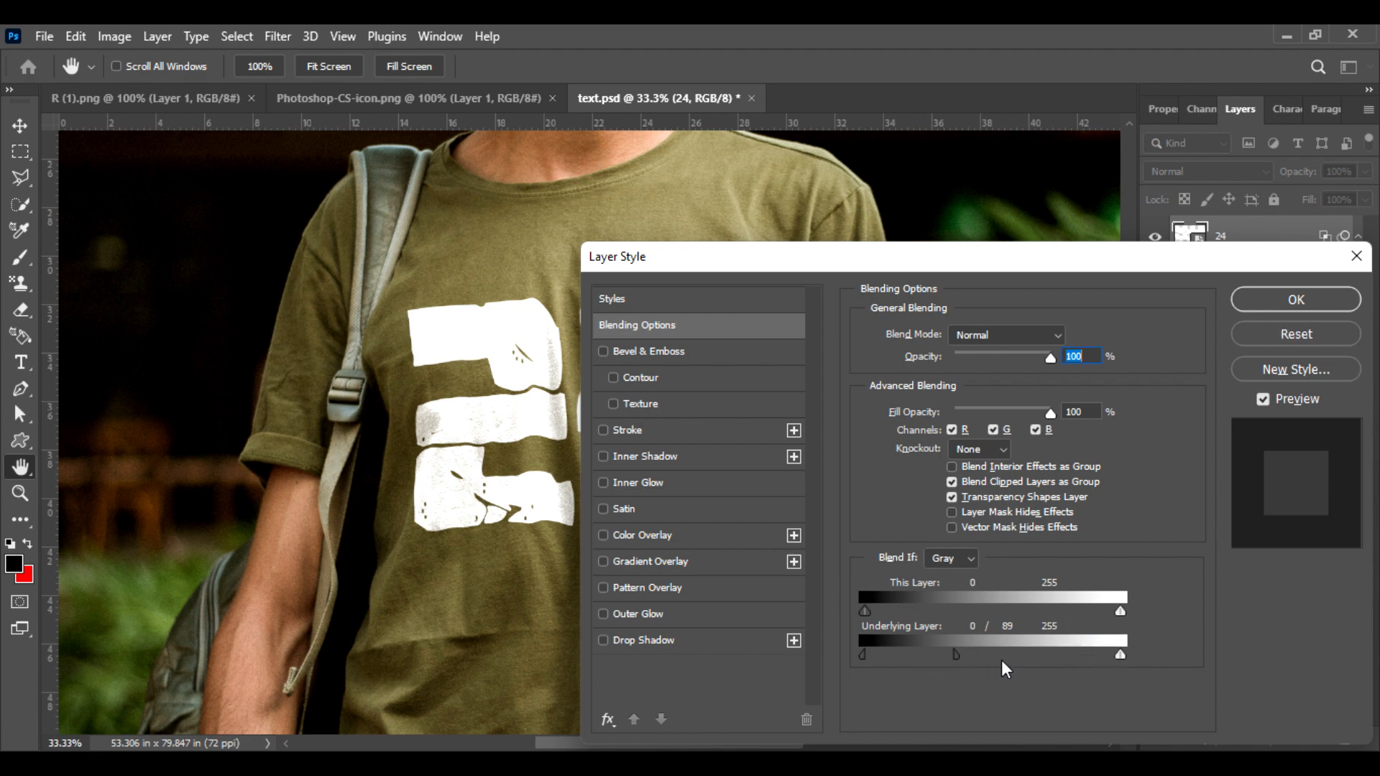
pyautogui.moveTo(963, 655); pyautogui.dragTo(977, 657)
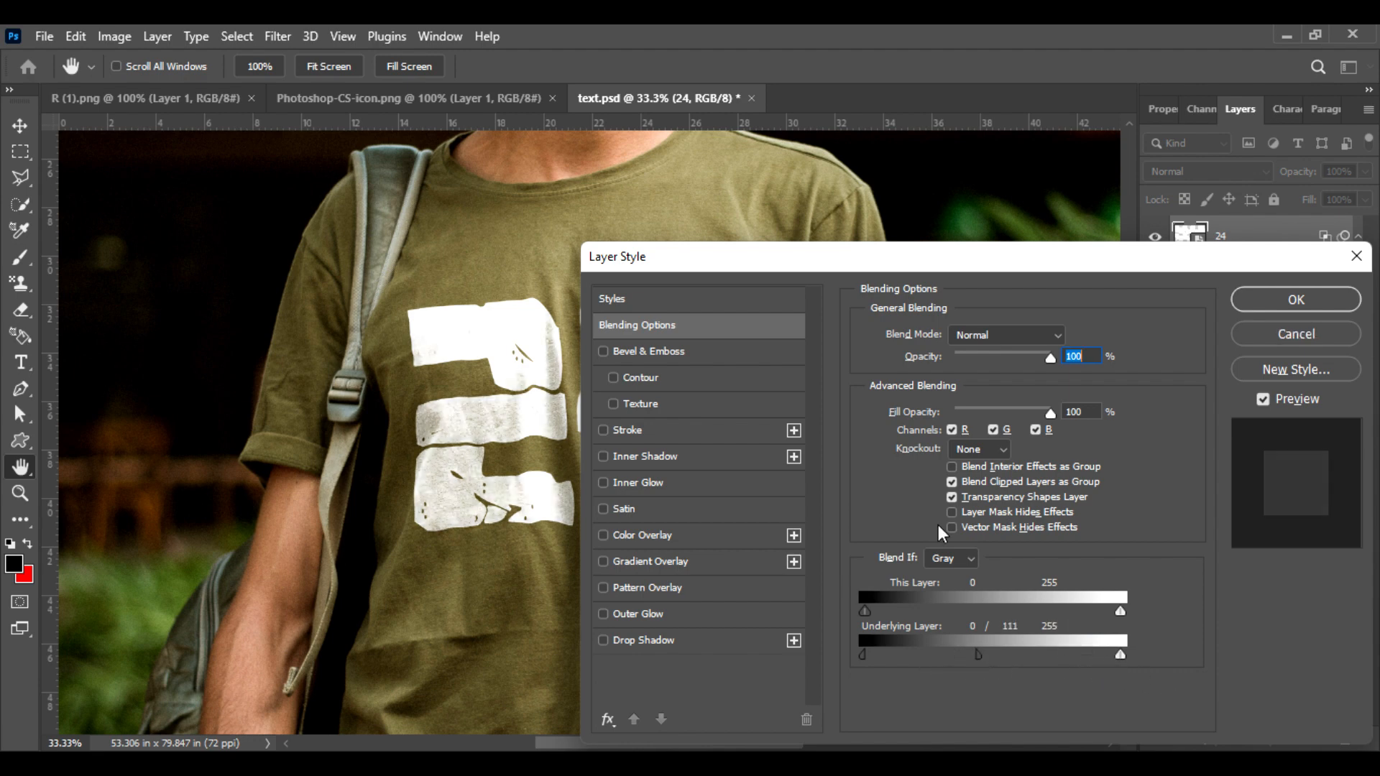
pyautogui.moveTo(888, 257); pyautogui.dragTo(671, 269)
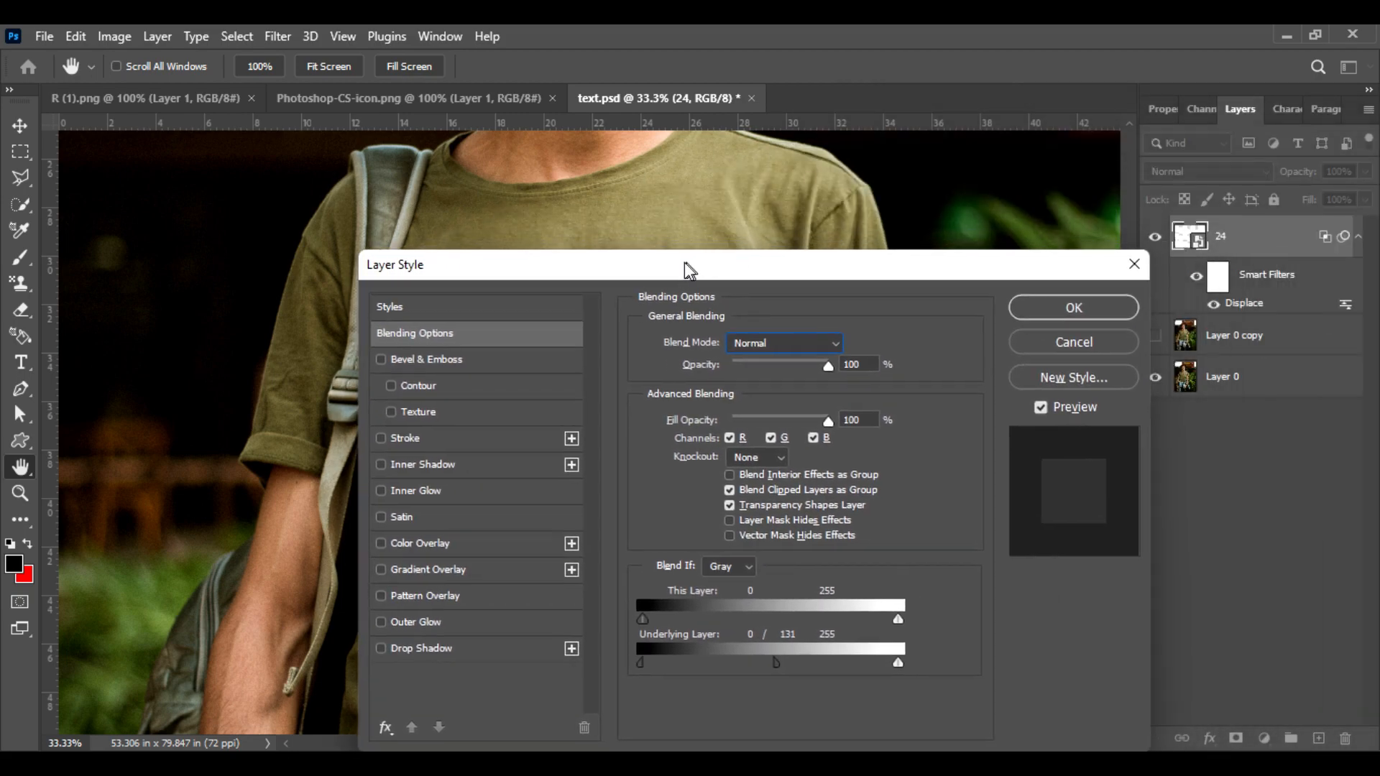
pyautogui.click(1021, 309)
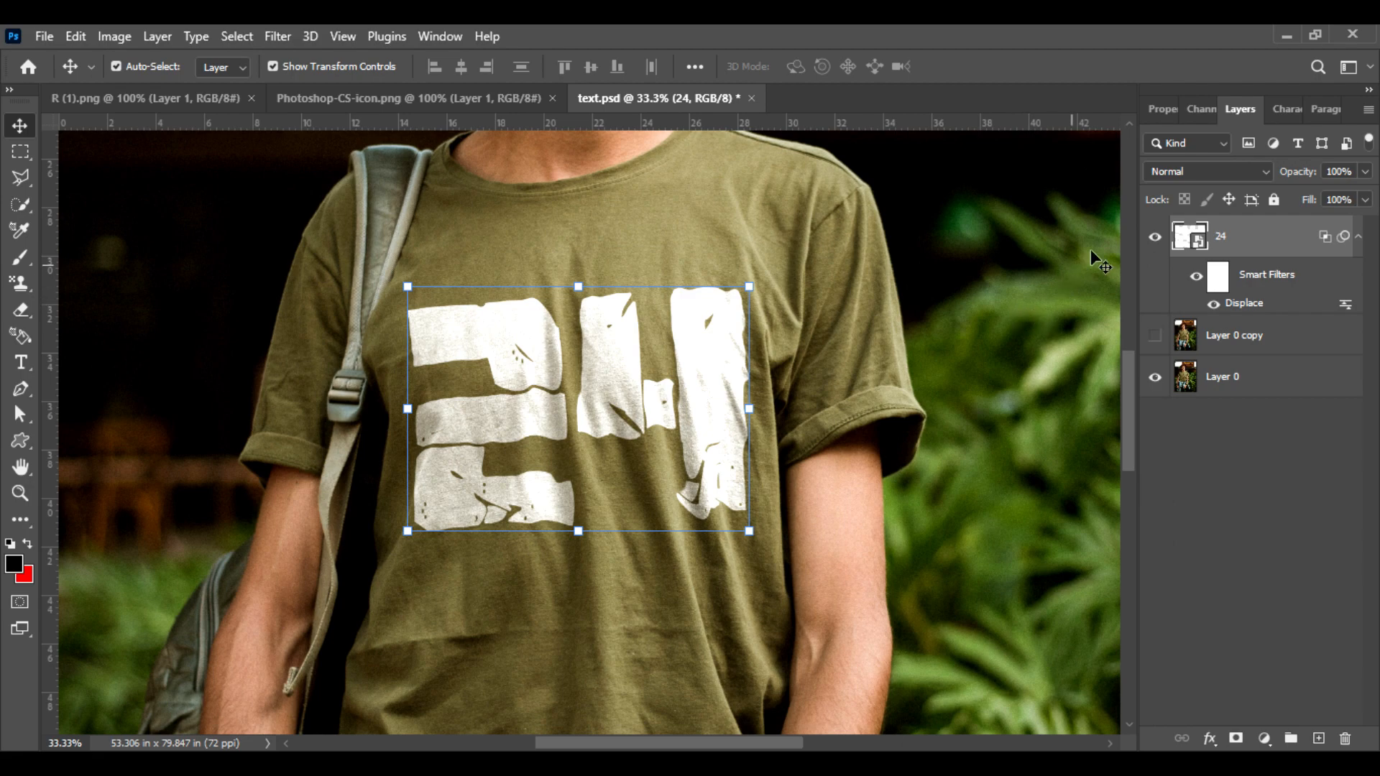
# Step: Deselect the layer and examine the blended "24" print on the shirt, both in the wider photo and close up
pyautogui.click(1257, 496)
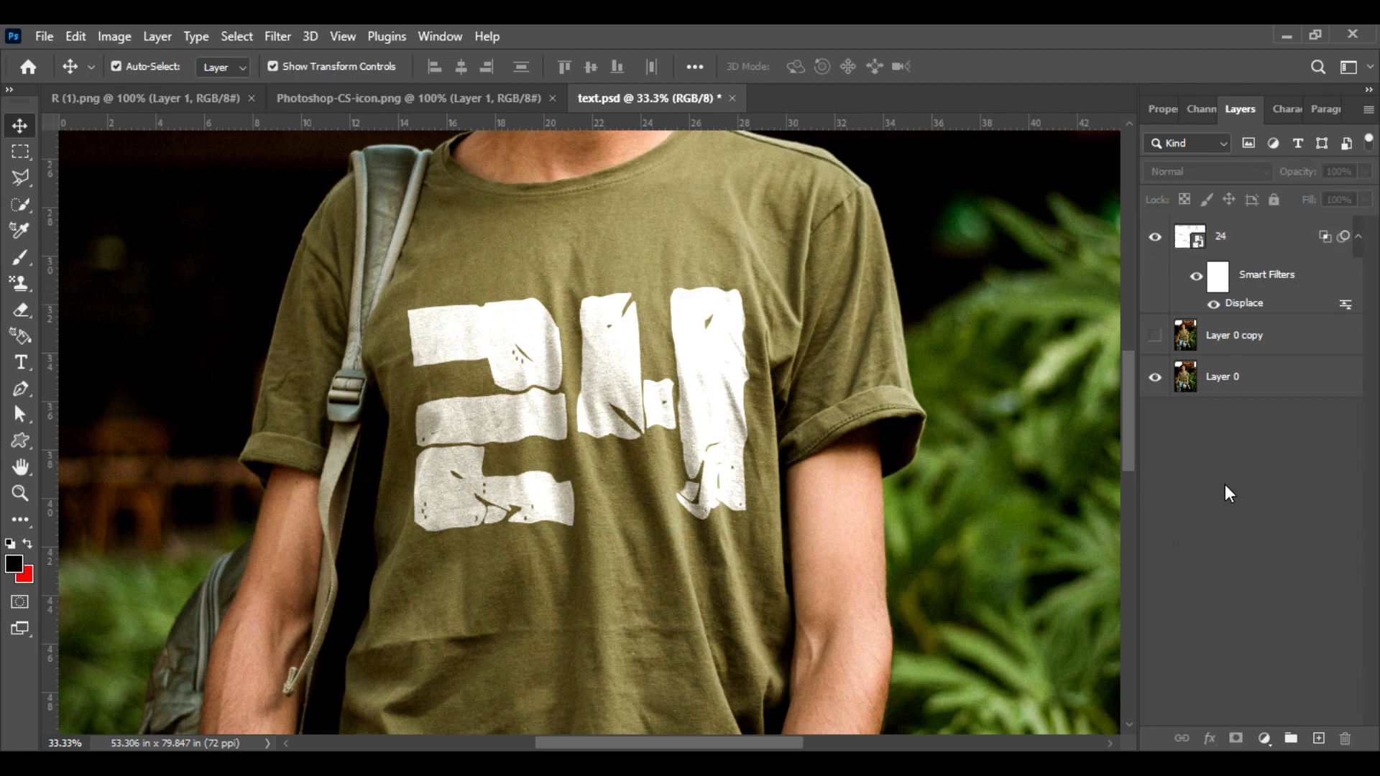
pyautogui.hotkey('ctrl', '-')
pyautogui.hotkey('ctrl', '-')
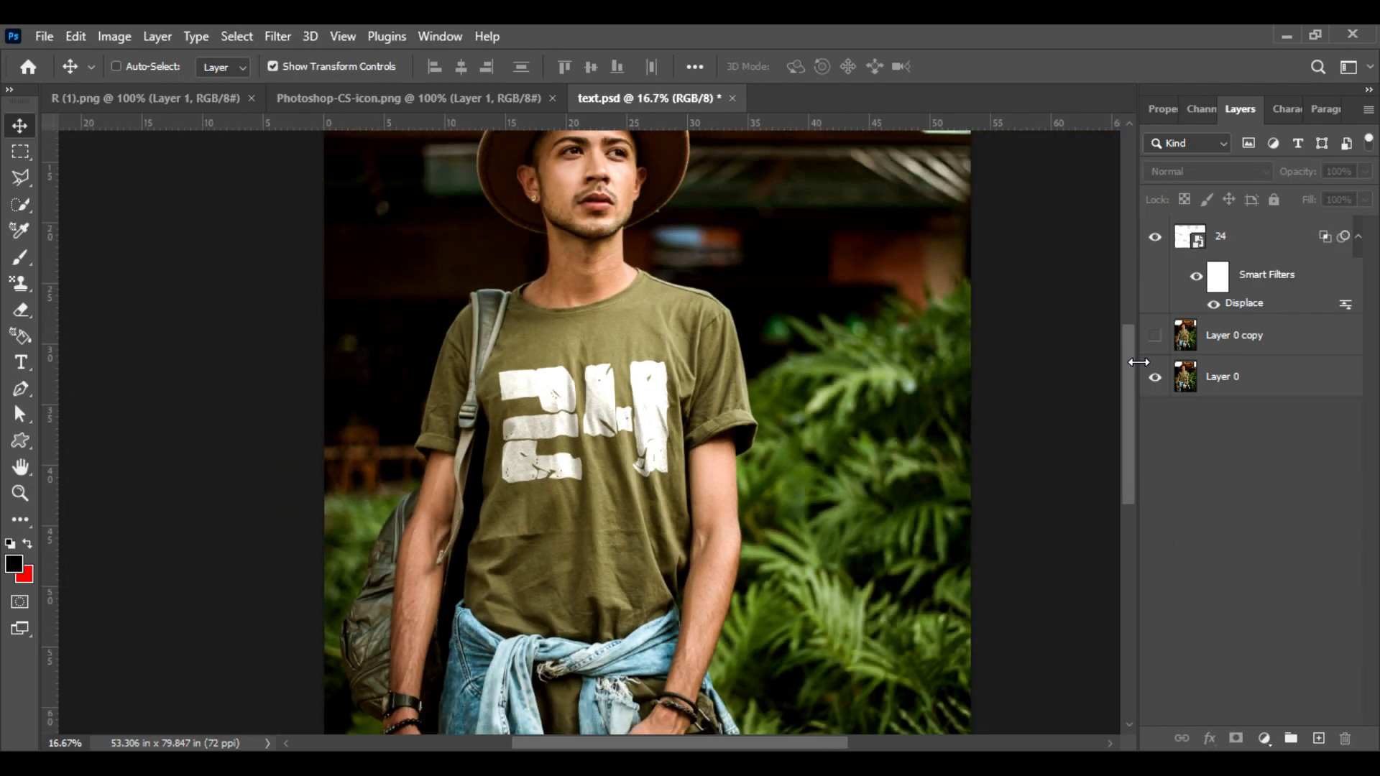
pyautogui.hotkey('ctrl', '-')
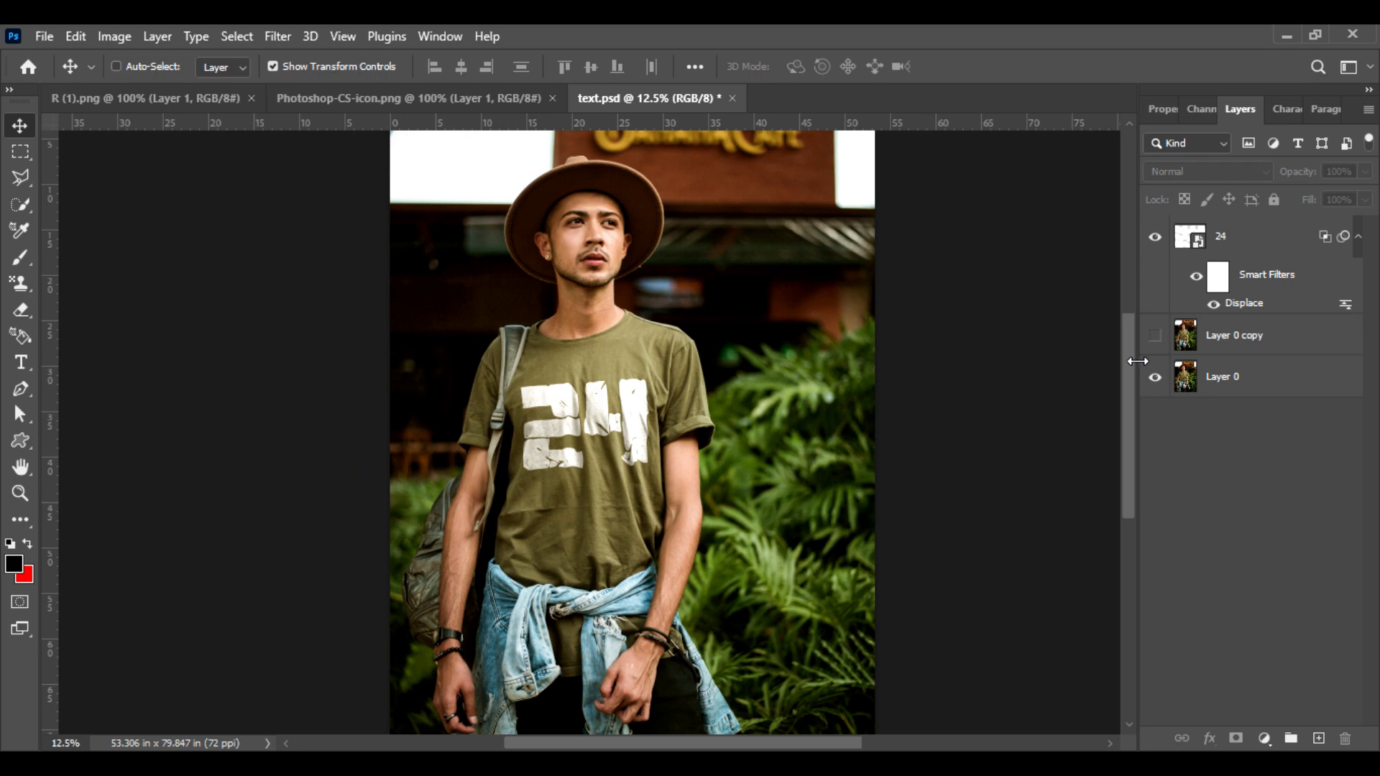
pyautogui.hotkey('ctrl', '+')
pyautogui.hotkey('ctrl', '+')
pyautogui.hotkey('ctrl', '+')
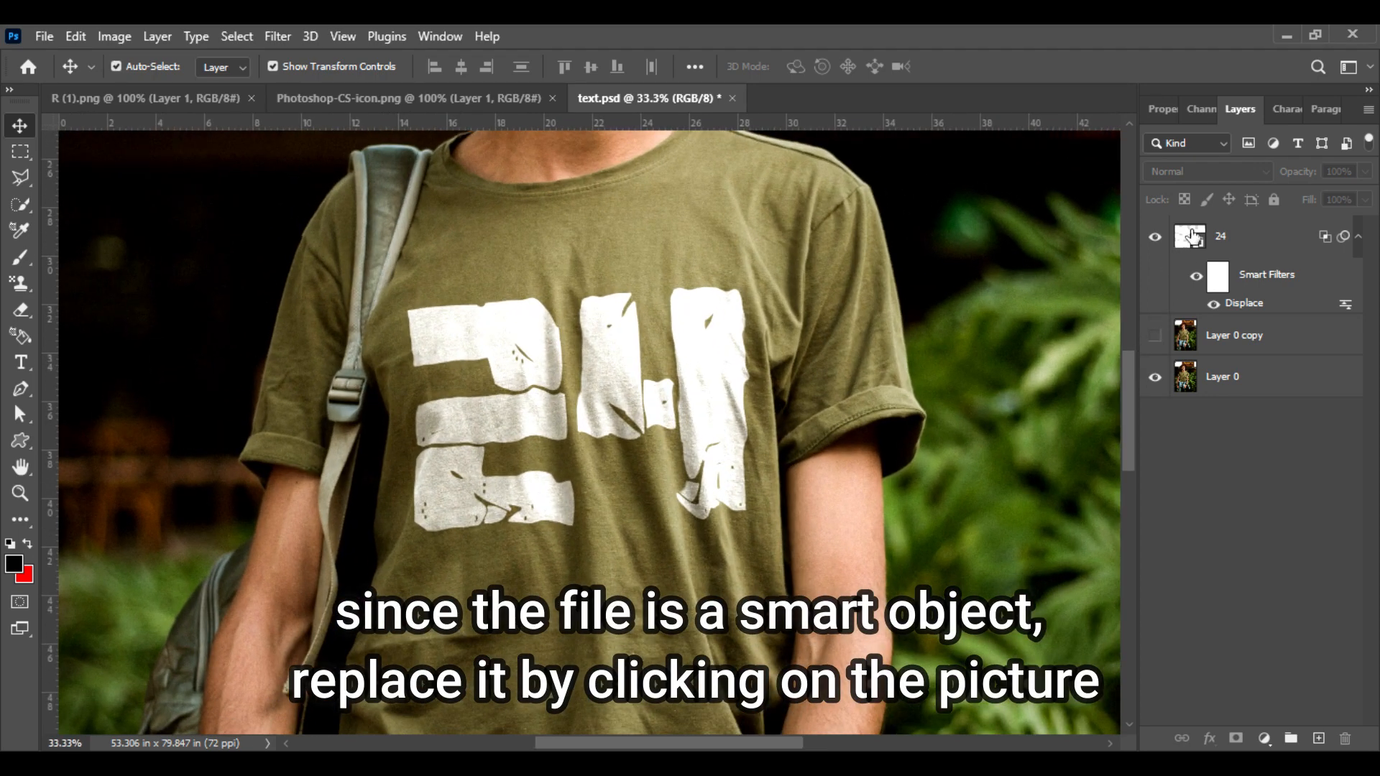
# Step: Open the "24" smart object's contents, hide its text layer, and bring in the MARVEL logo from R (1).png
pyautogui.doubleClick(1190, 237)
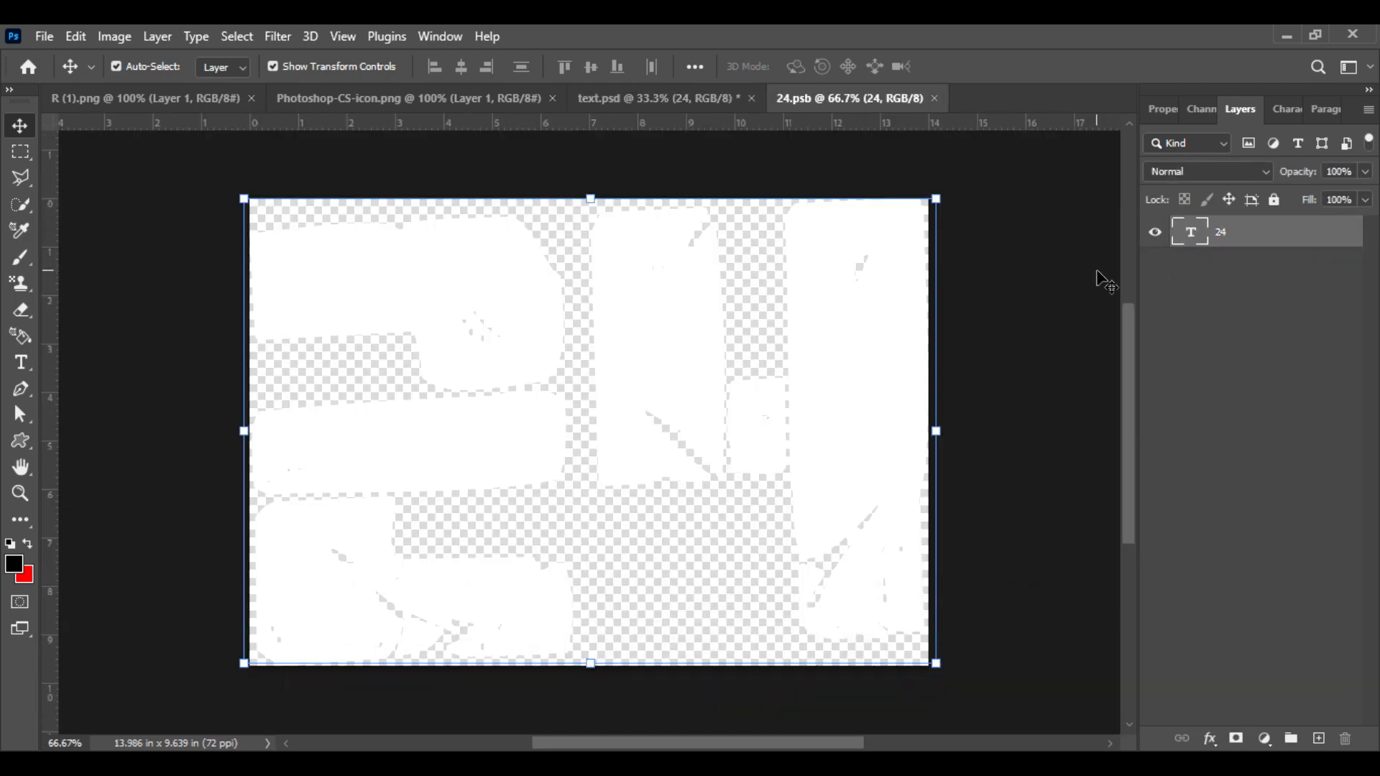
pyautogui.click(1154, 231)
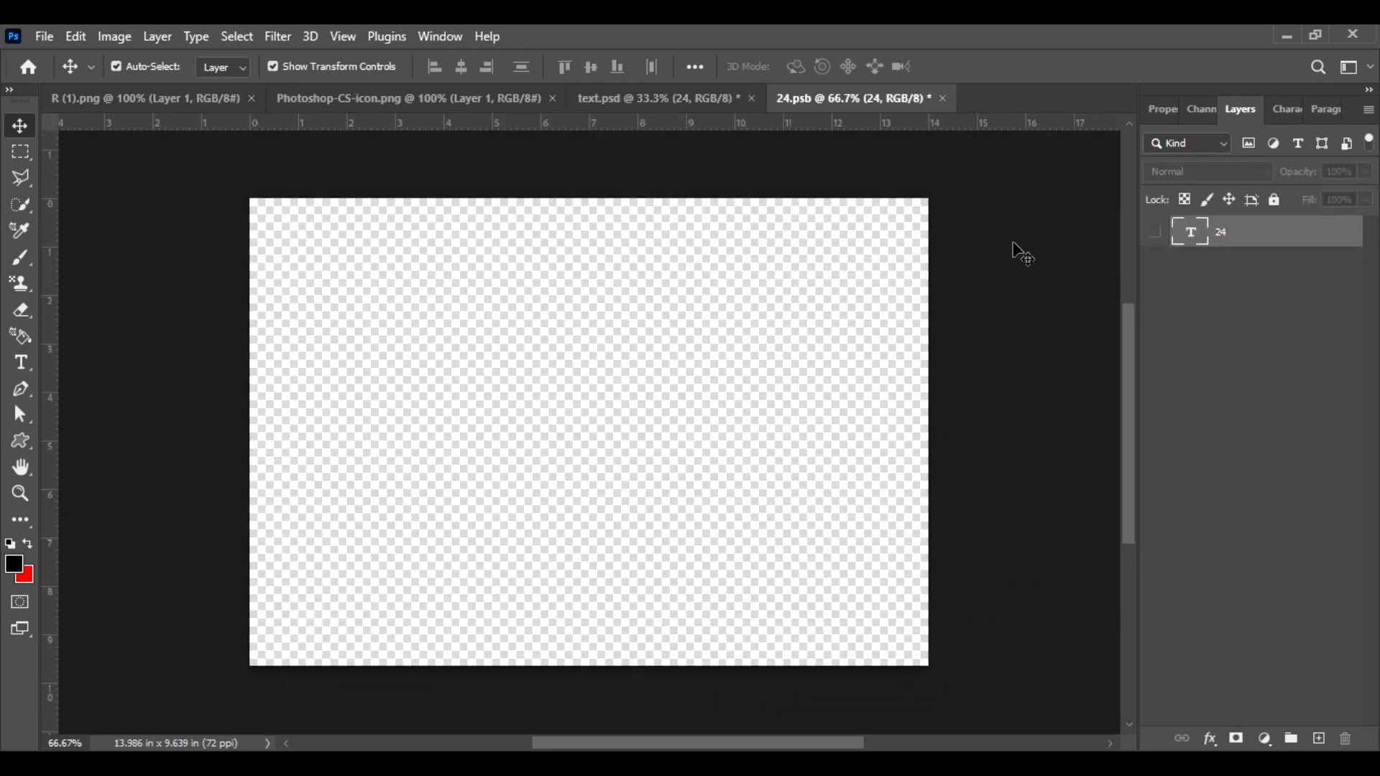
pyautogui.click(191, 94)
pyautogui.moveTo(516, 446); pyautogui.dragTo(764, 174)
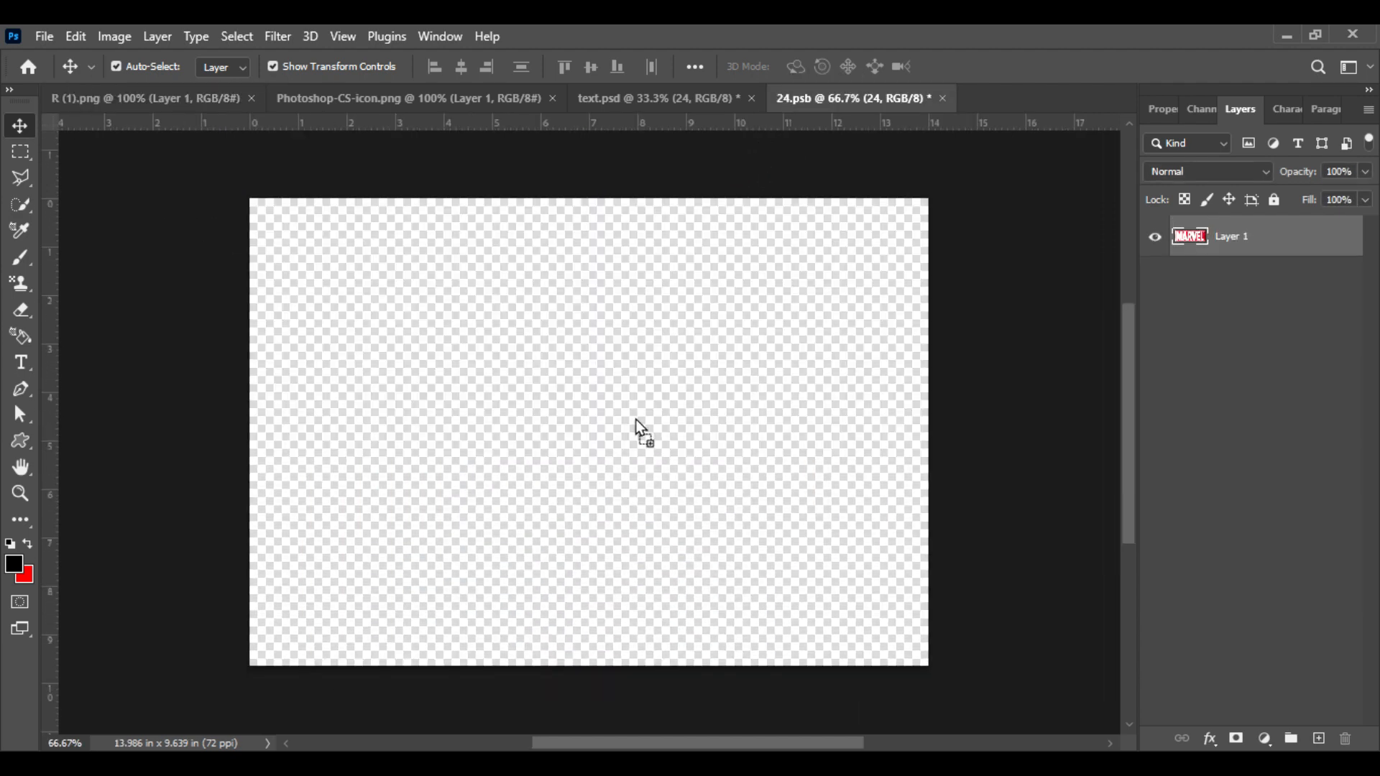
pyautogui.moveTo(636, 420); pyautogui.dragTo(636, 421)
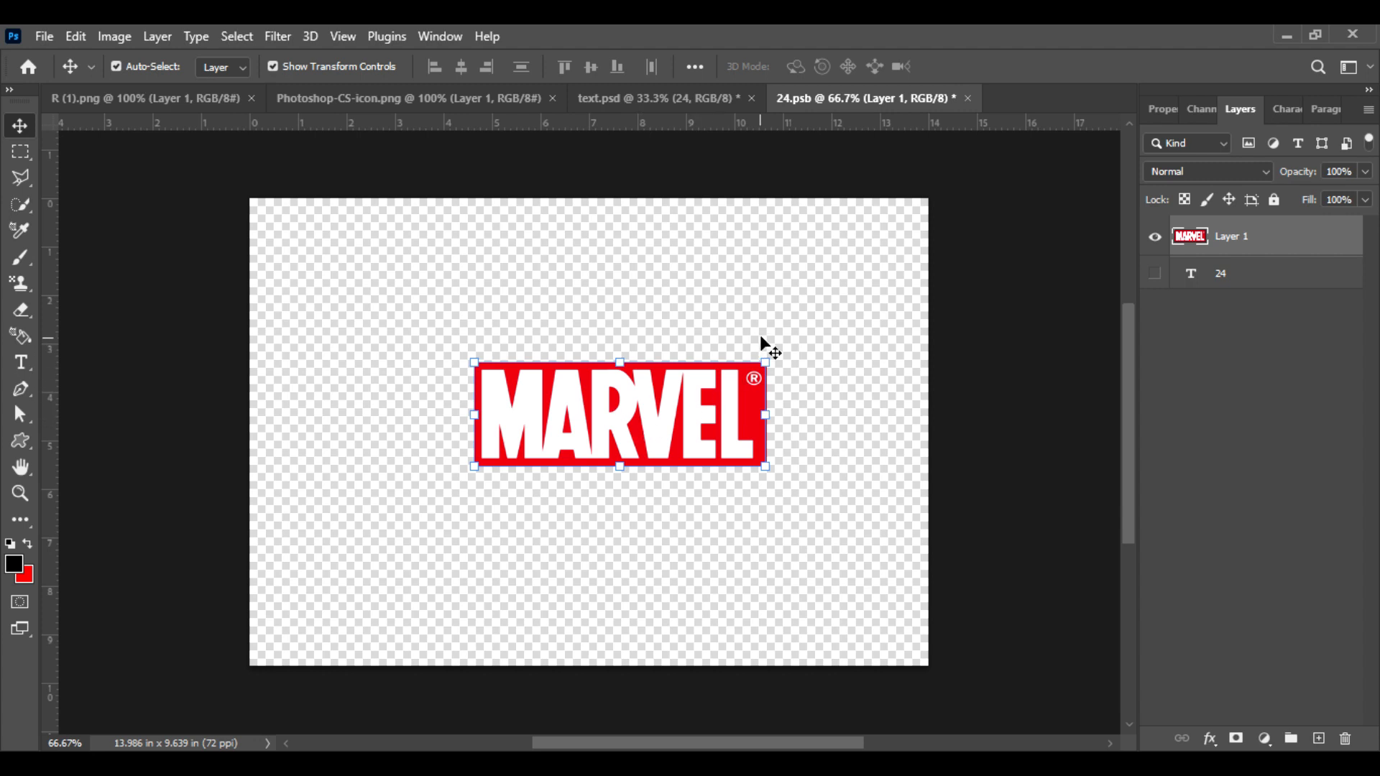
# Step: Scale the MARVEL logo to about 228% centred on the canvas, nearly filling its width, and save the smart object
pyautogui.hotkey('ctrl', 't')
pyautogui.moveTo(765, 362); pyautogui.dragTo(806, 329)
pyautogui.moveTo(853, 313); pyautogui.dragTo(871, 298)
pyautogui.moveTo(782, 396); pyautogui.dragTo(751, 417)
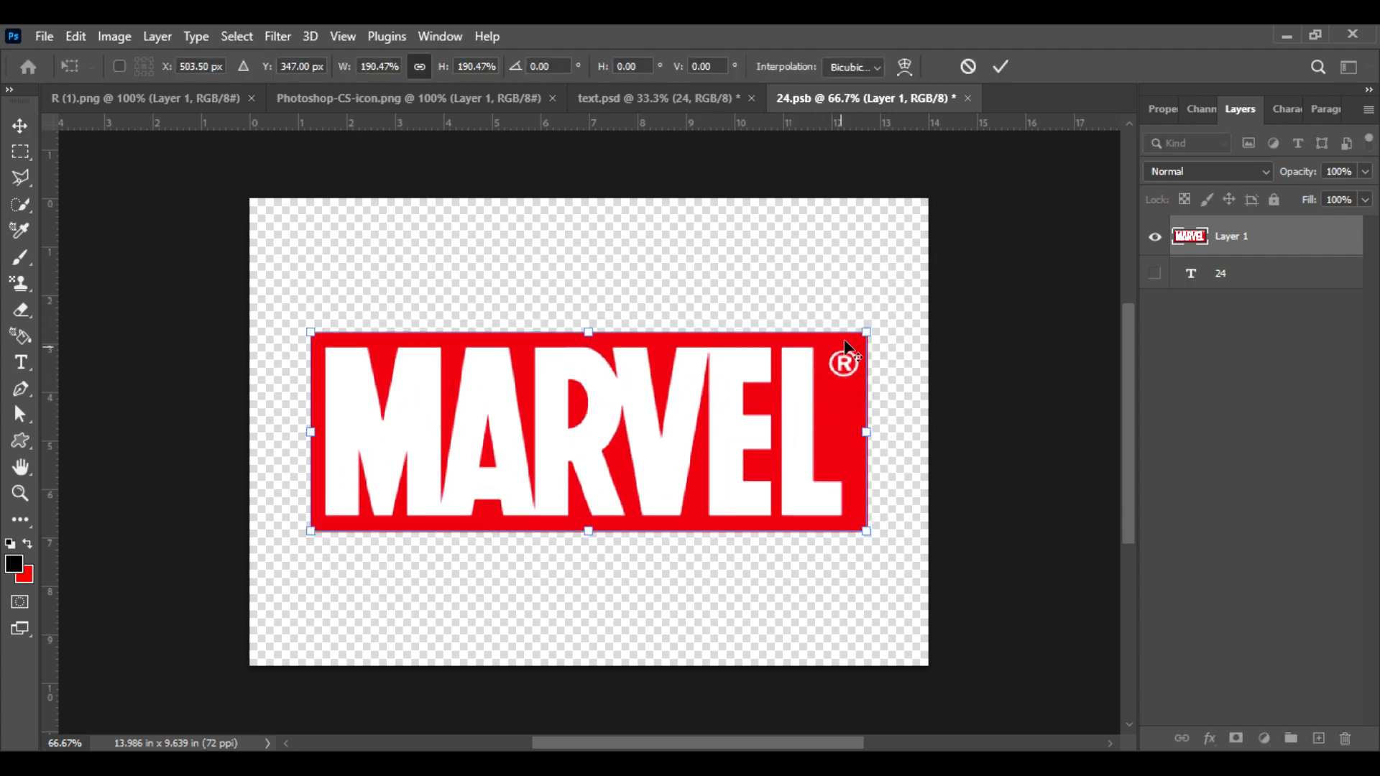
pyautogui.moveTo(867, 327); pyautogui.dragTo(911, 296)
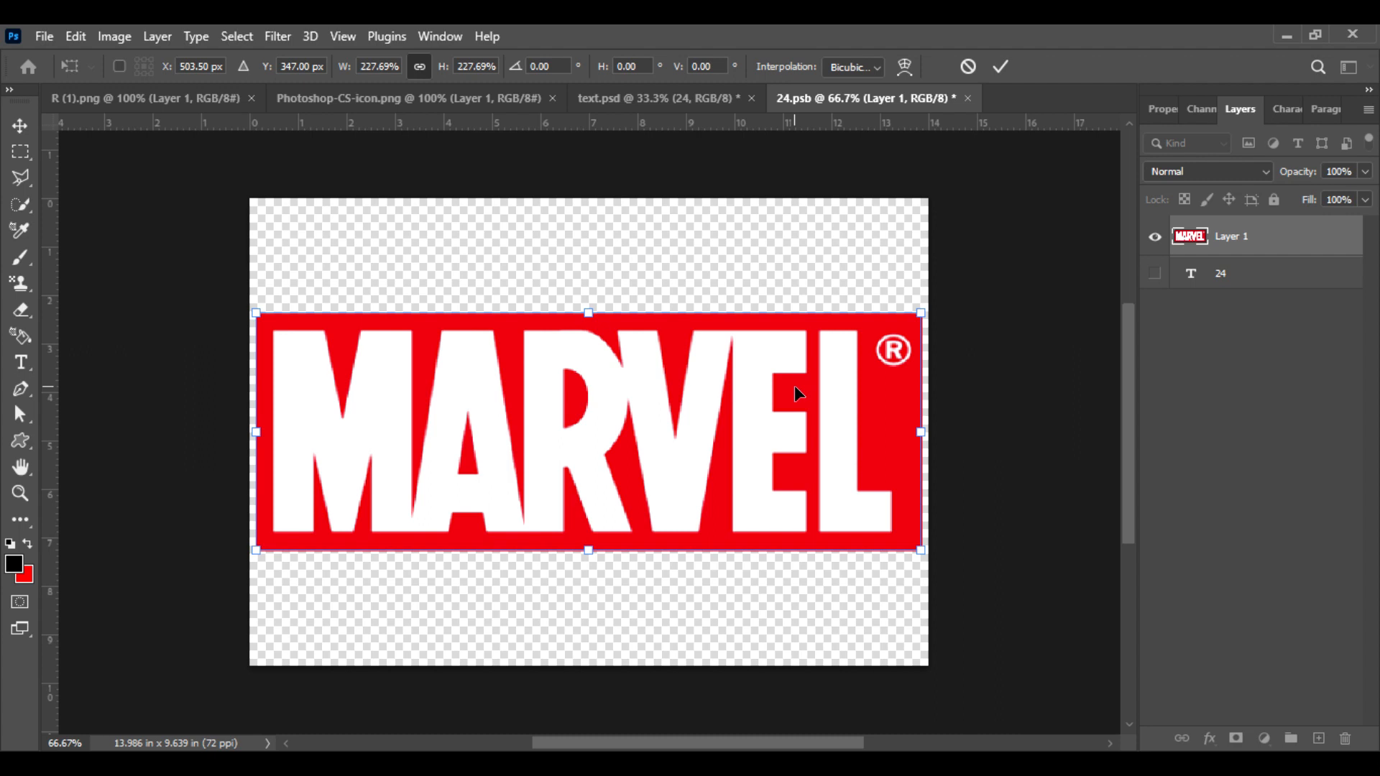
pyautogui.press('Return')
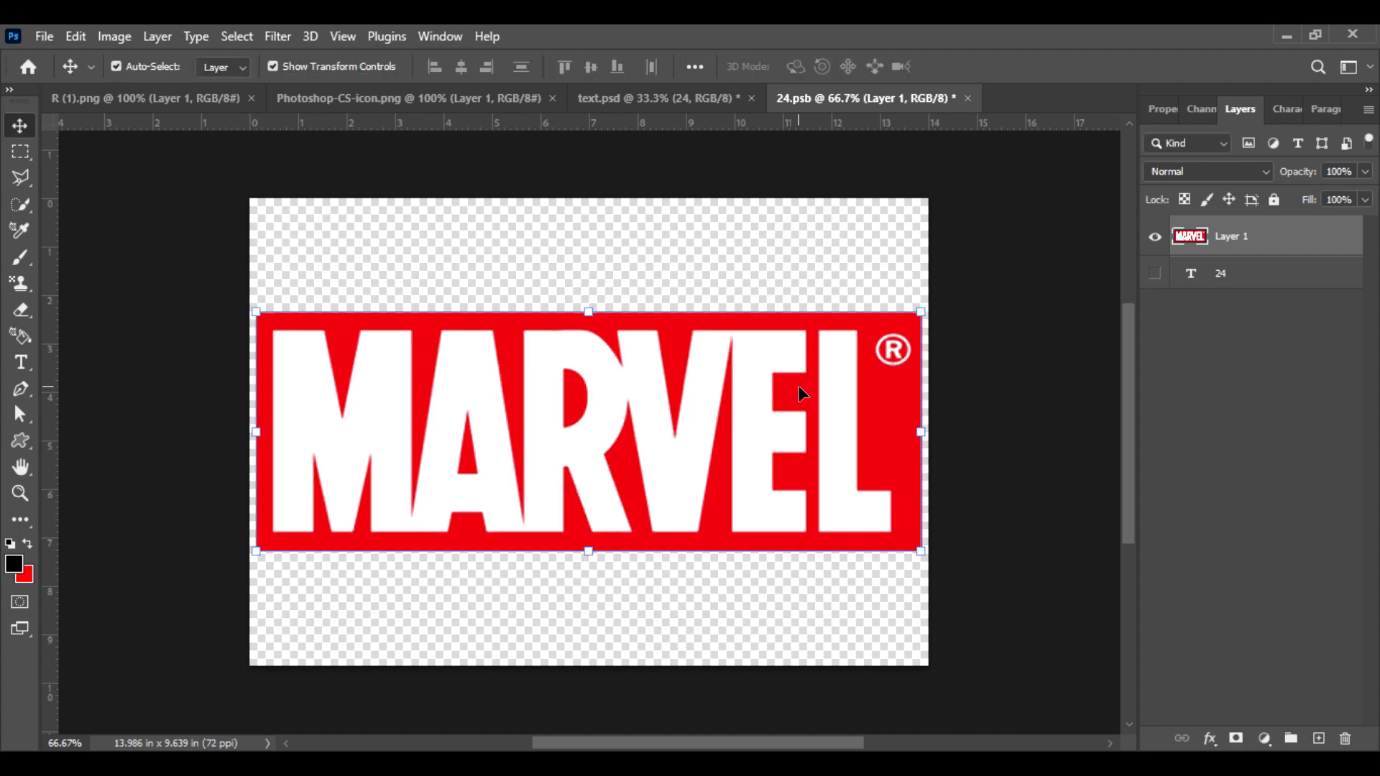
pyautogui.hotkey('ctrl', 's')
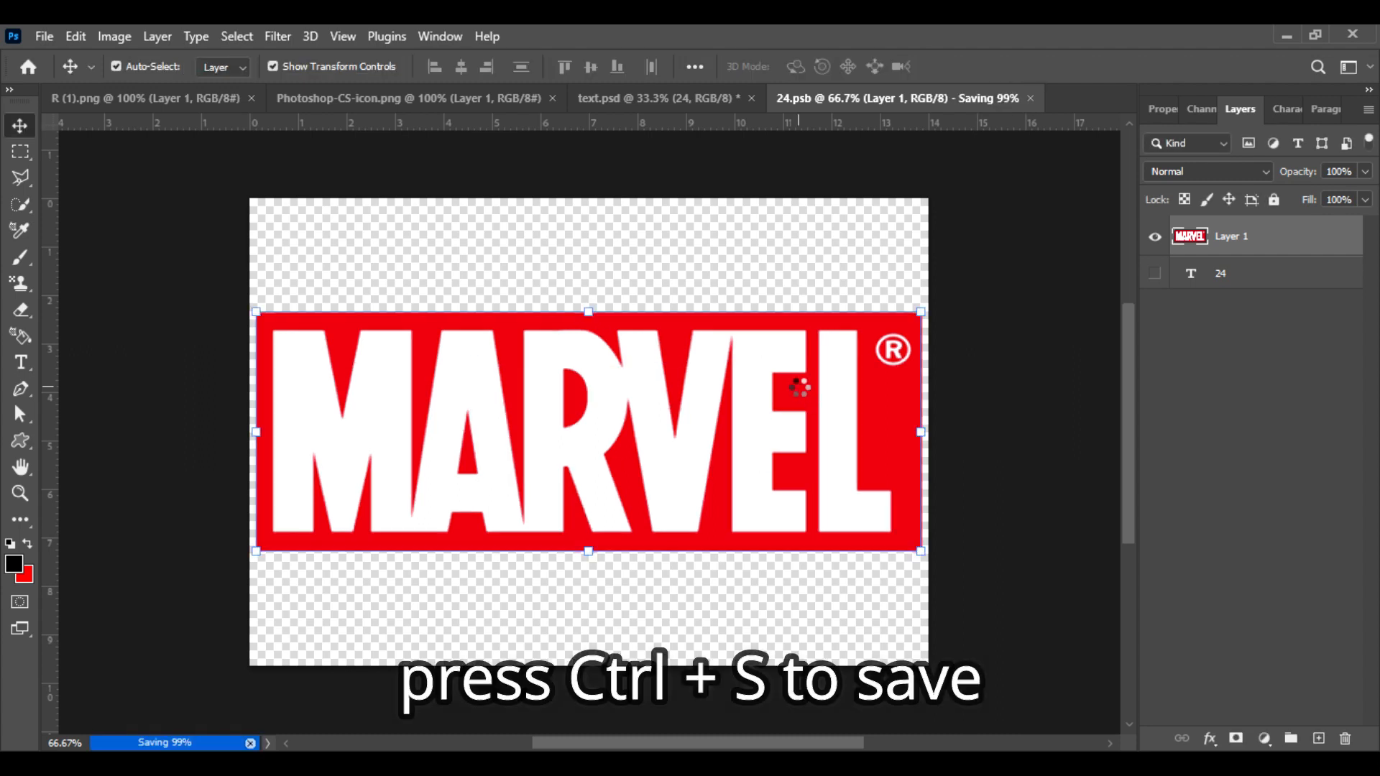
# Step: Return to text.psd and examine how the MARVEL logo follows the shirt's folds
pyautogui.click(584, 97)
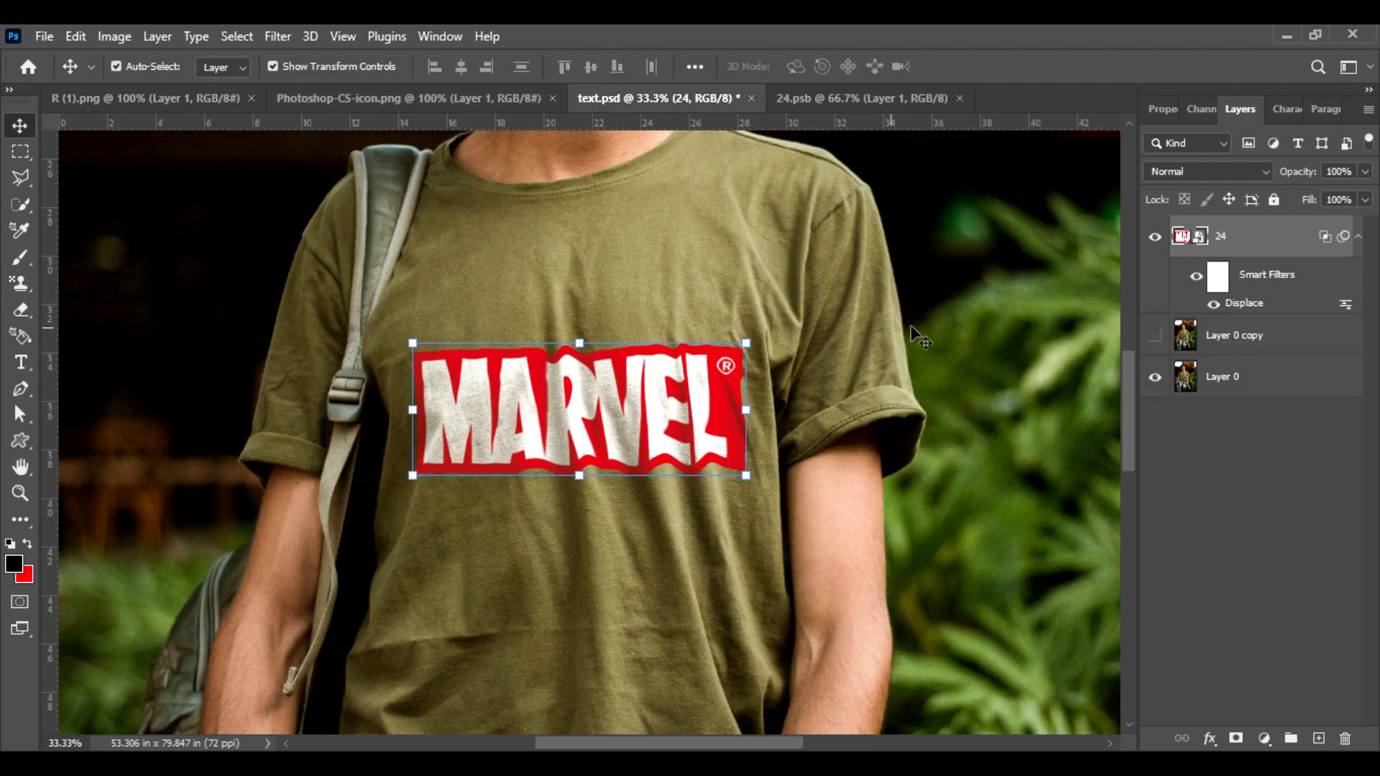
pyautogui.hotkey('ctrl', '+')
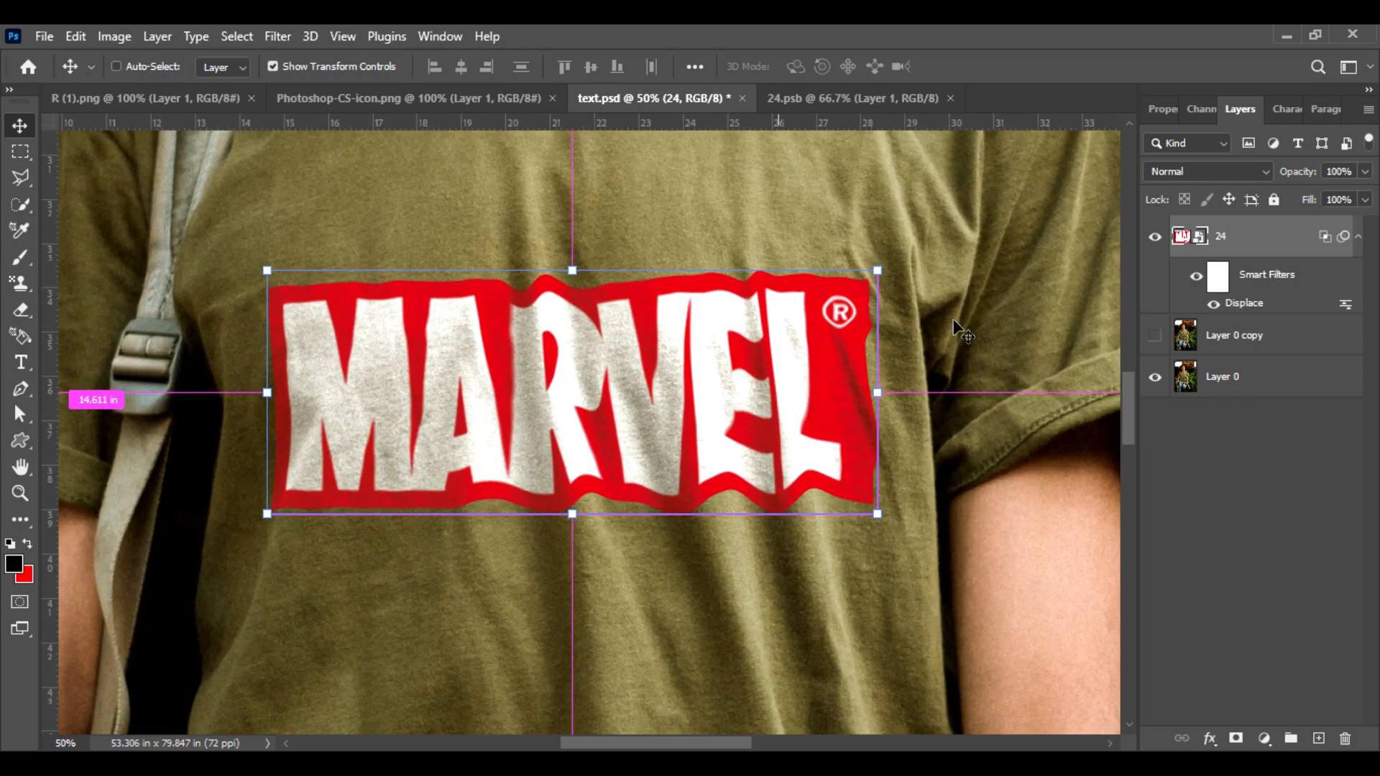
pyautogui.hotkey('ctrl', '+')
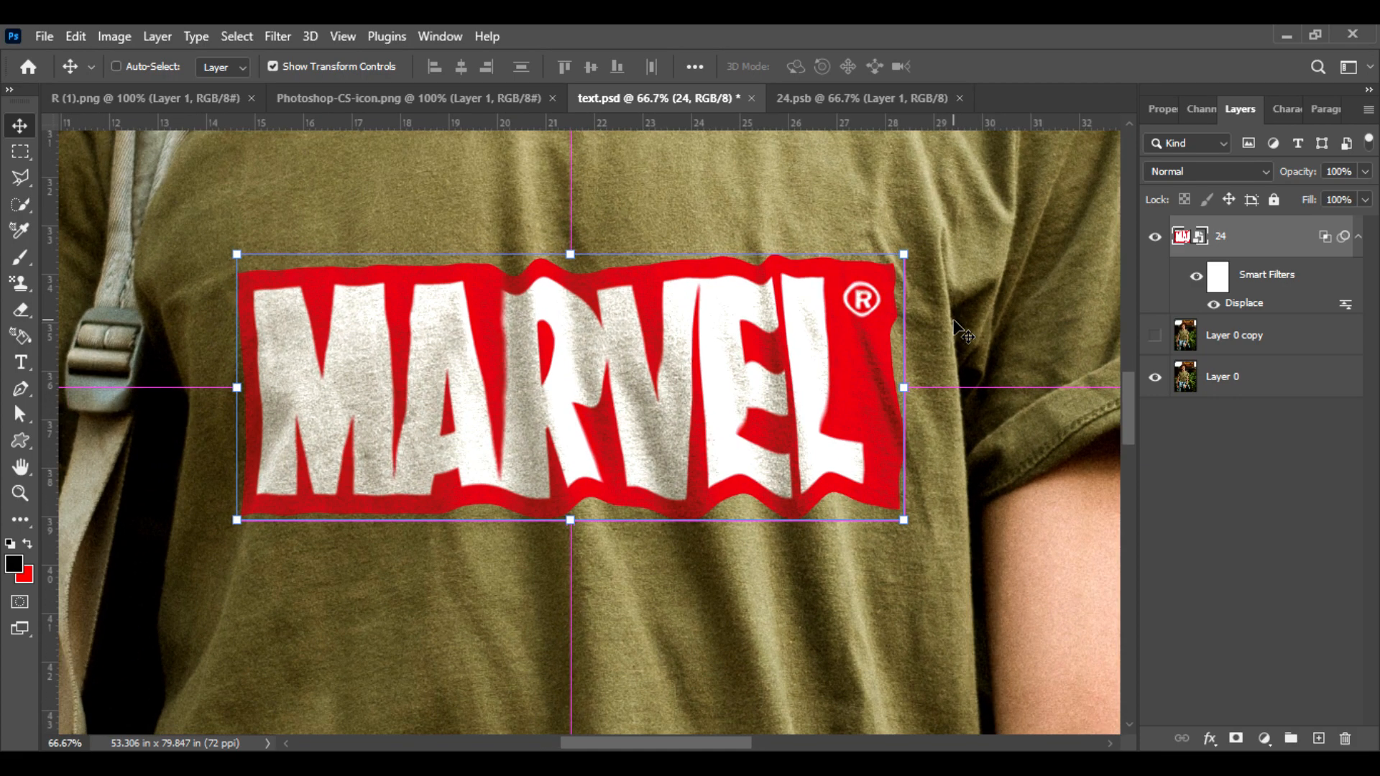
pyautogui.hotkey('ctrl', '+')
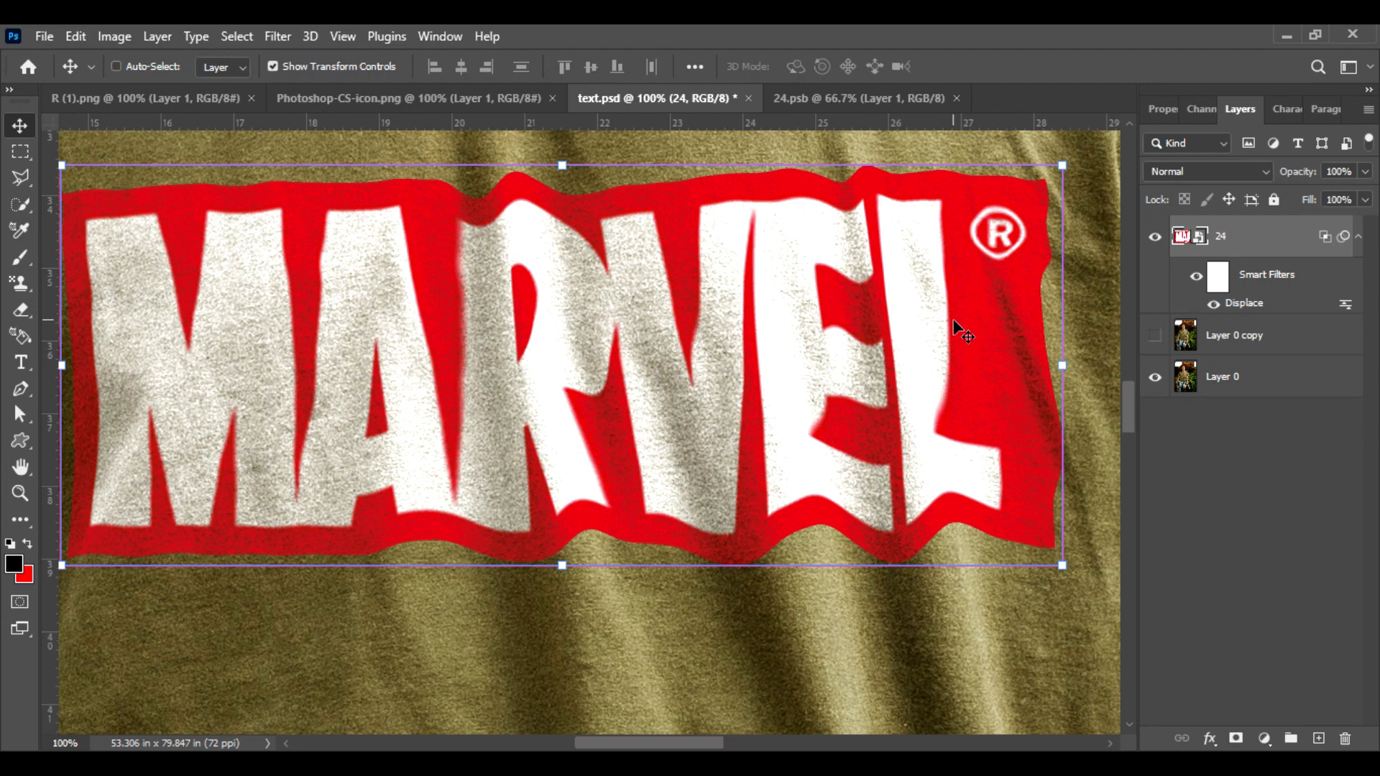
pyautogui.hotkey('ctrl', '-')
pyautogui.hotkey('ctrl', '-')
pyautogui.hotkey('ctrl', '-')
pyautogui.hotkey('ctrl', '-')
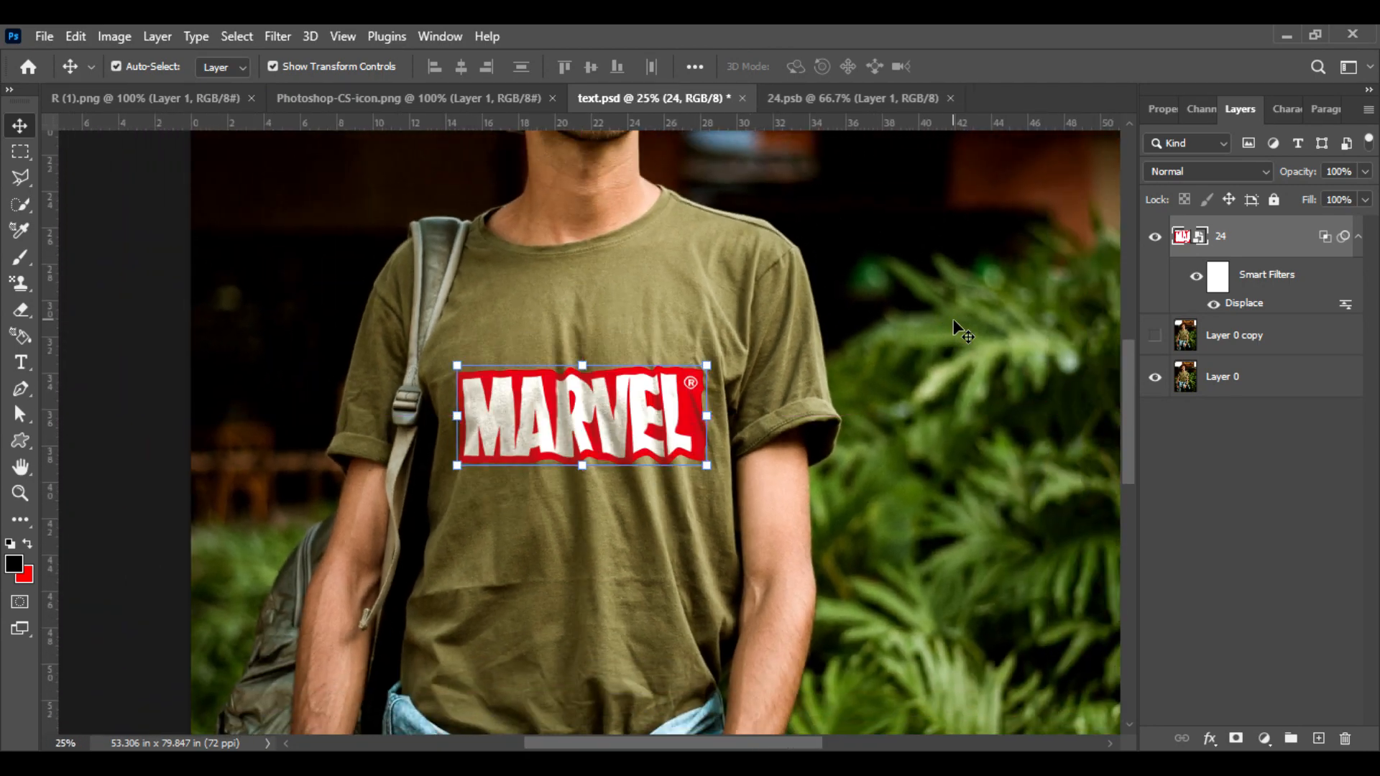
# Step: Enlarge the logo layer on the shirt to about 110%, and redo its Displace filter with horizontal scale 20 and the text.psd map
pyautogui.click(709, 365)
pyautogui.click(711, 329)
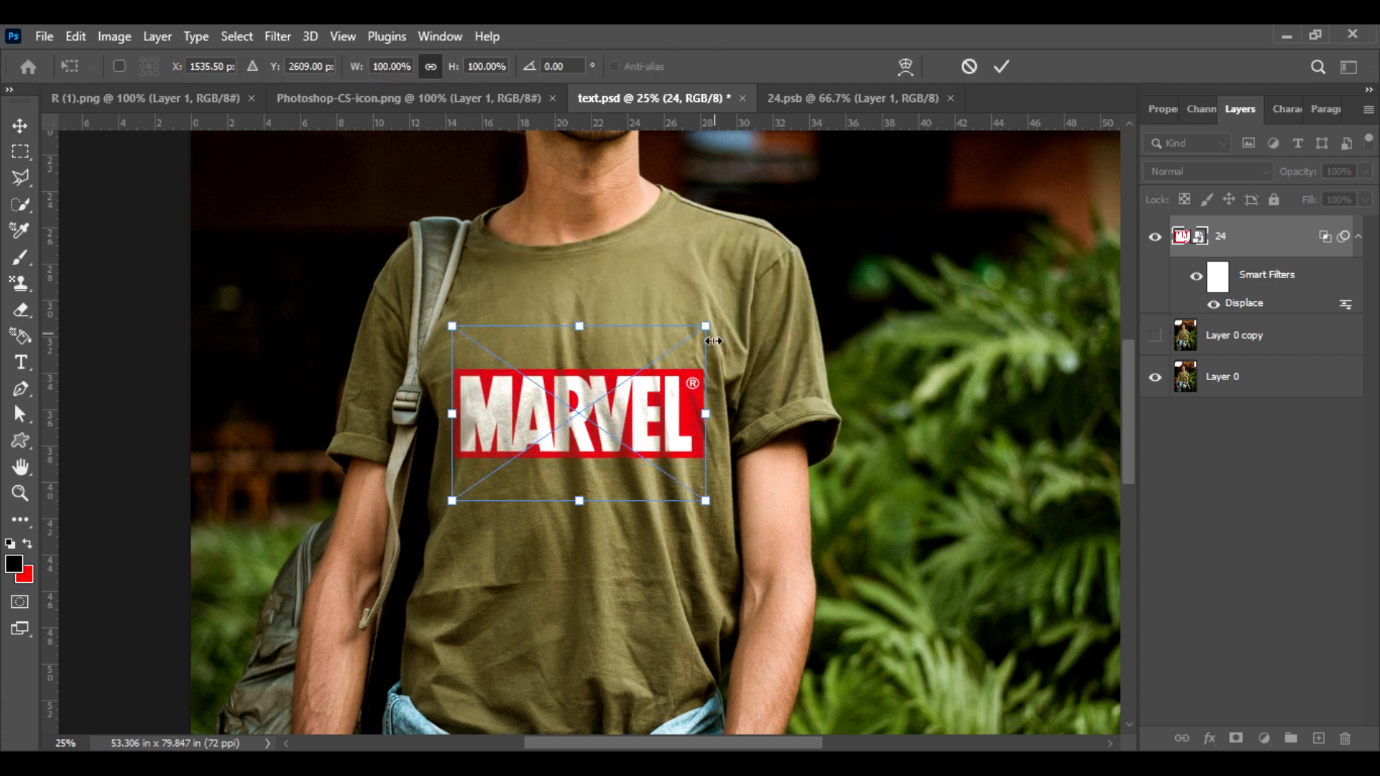
pyautogui.moveTo(705, 329); pyautogui.dragTo(723, 329)
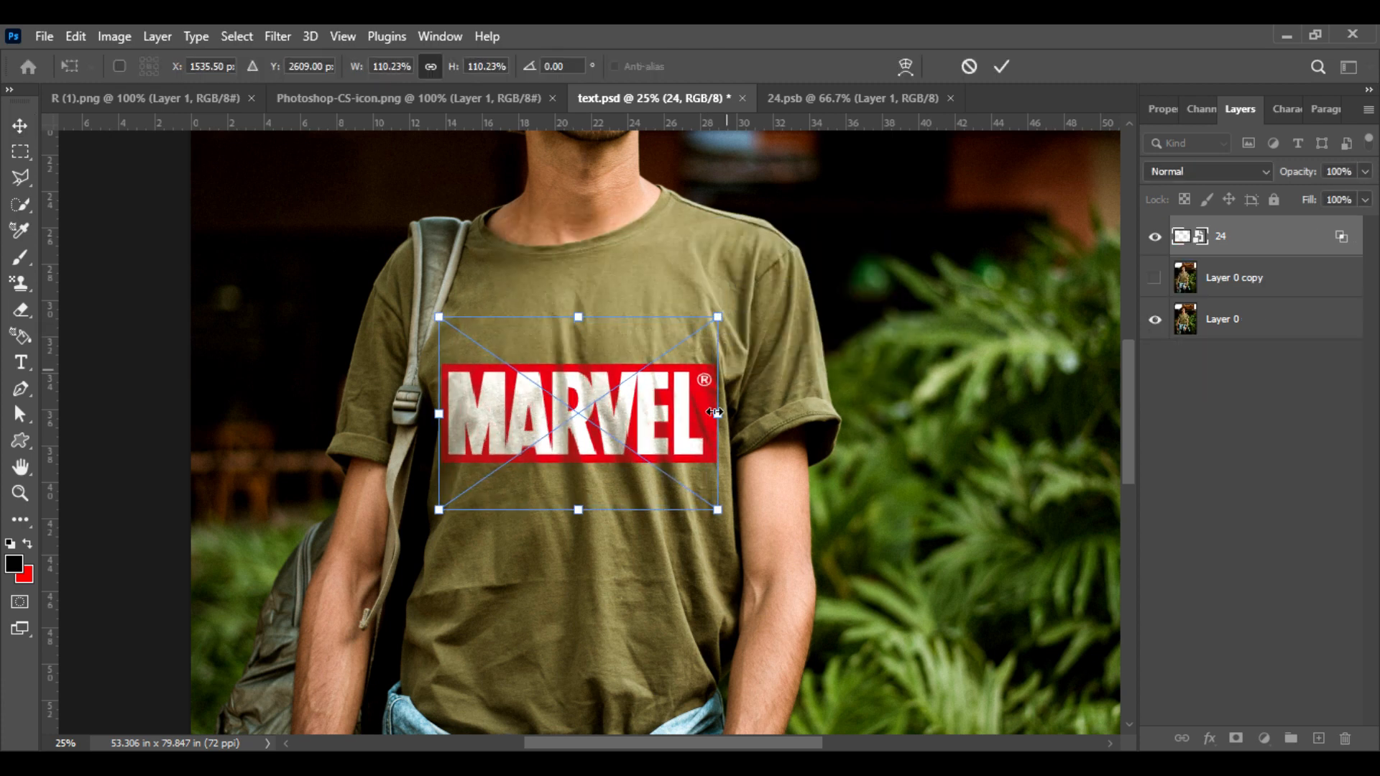
pyautogui.press('Return')
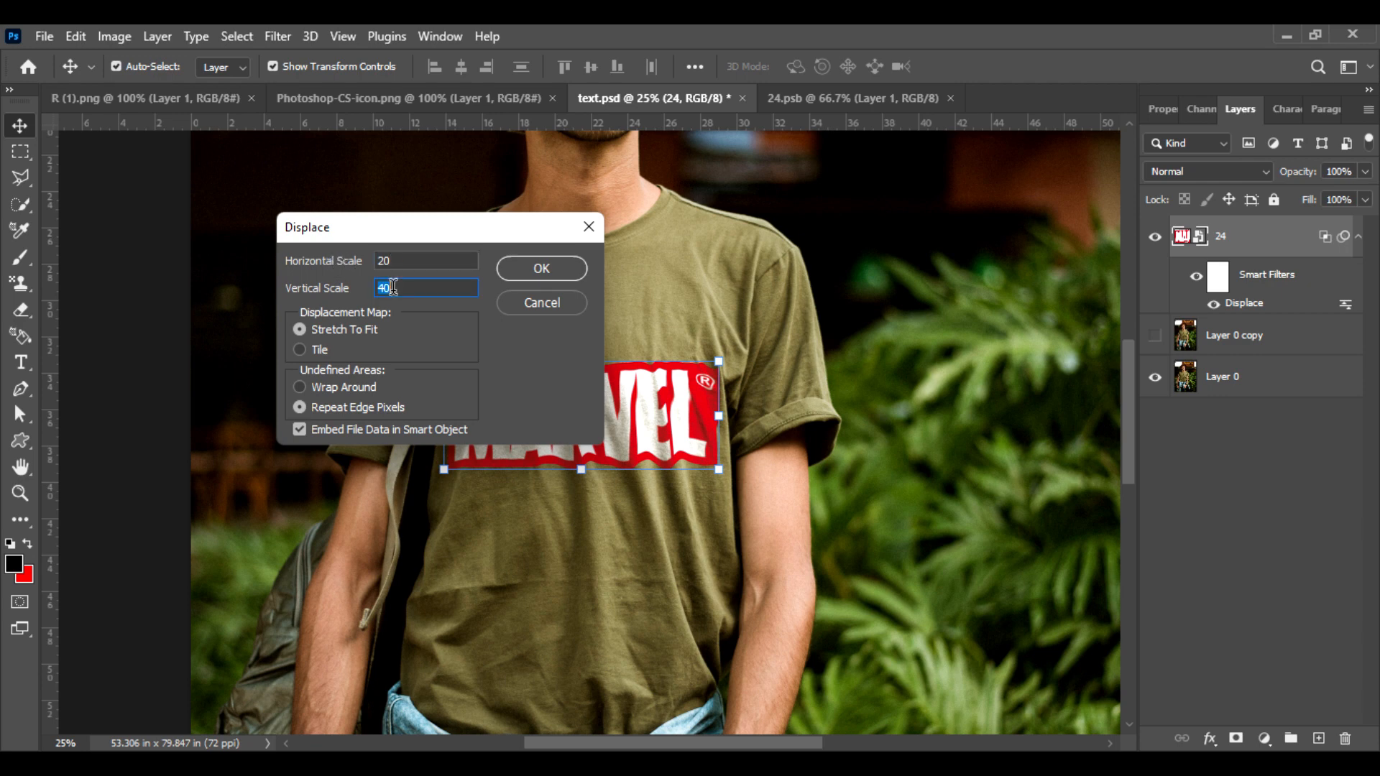
pyautogui.click(530, 271)
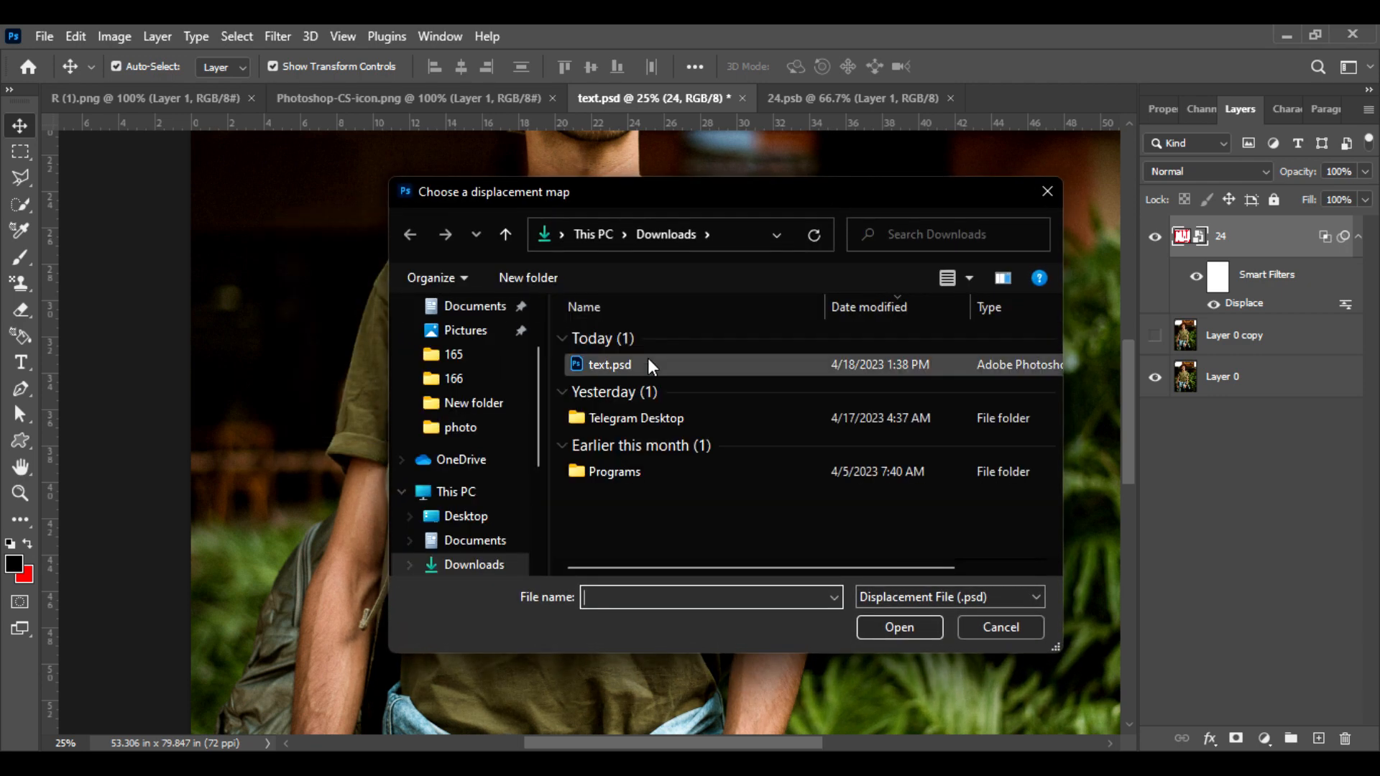
pyautogui.doubleClick(649, 363)
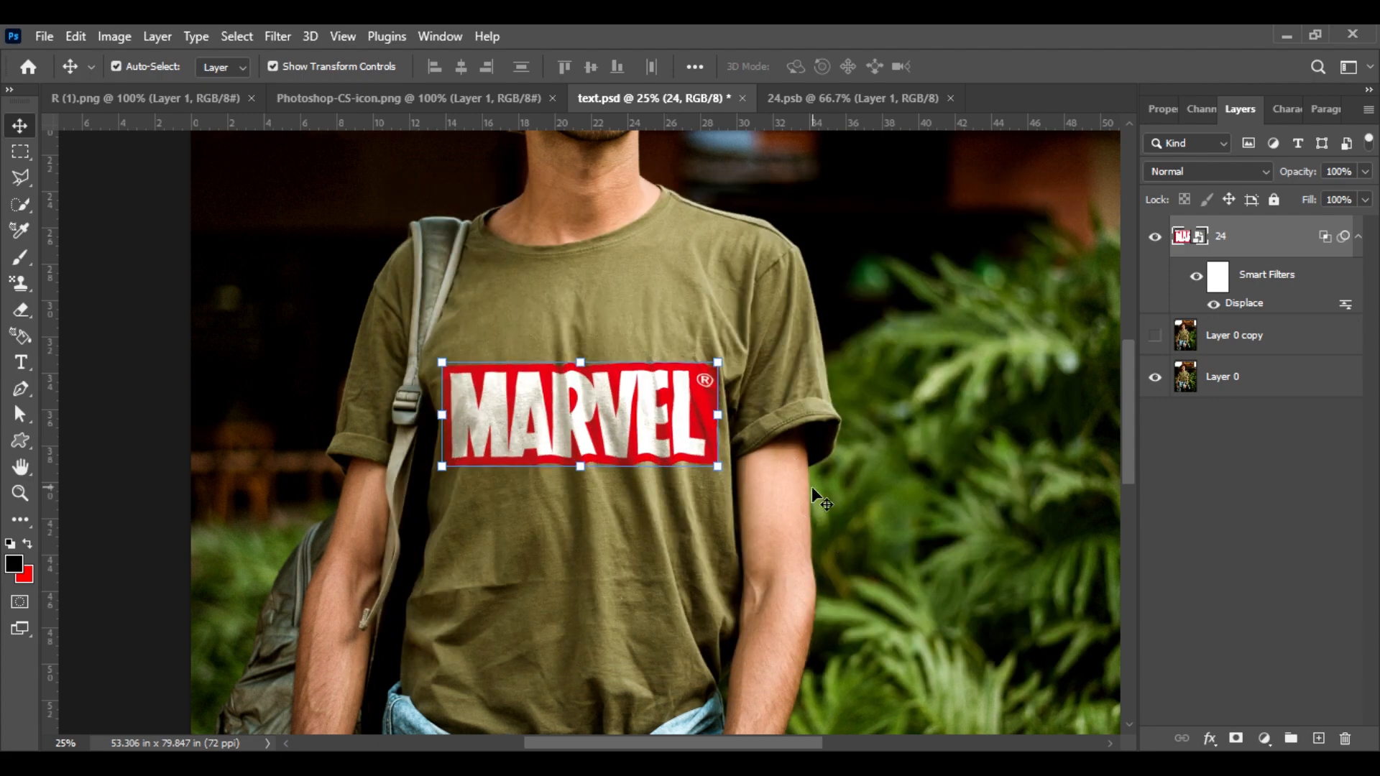
# Step: Examine the re-displaced MARVEL print's fabric texture and edges close up, and its overall look on the man's shirt
pyautogui.hotkey('ctrl', '=')
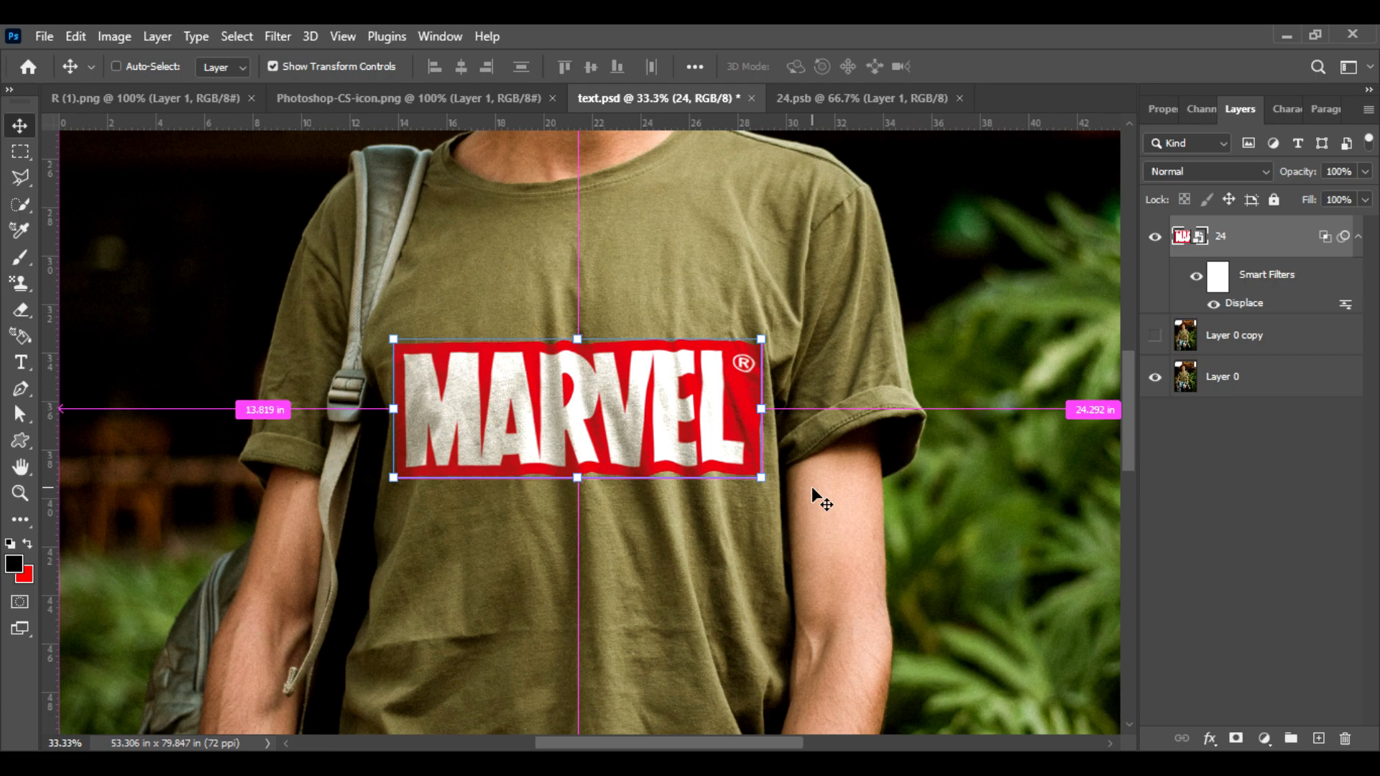
pyautogui.hotkey('ctrl', '=')
pyautogui.hotkey('ctrl', '=')
pyautogui.hotkey('ctrl', '=')
pyautogui.hotkey('ctrl', '=')
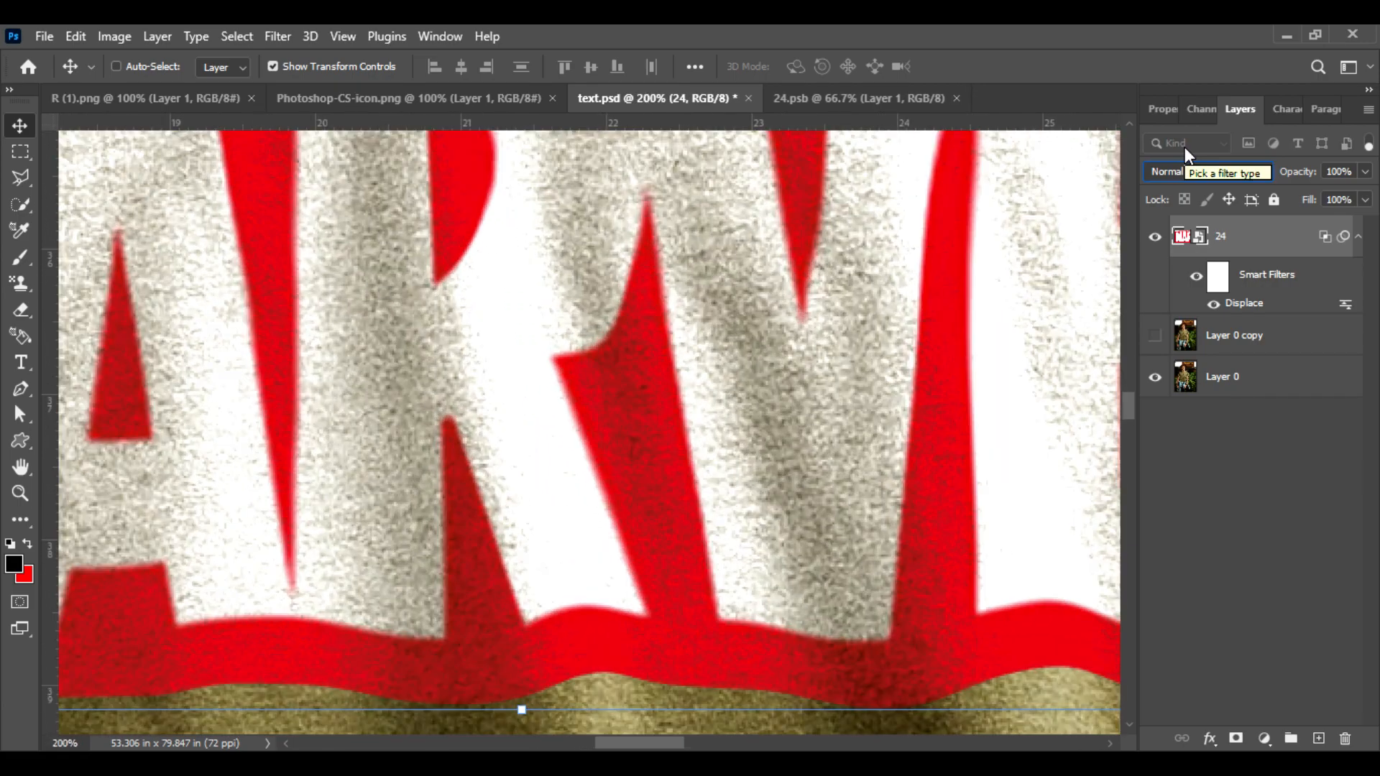
pyautogui.hotkey('ctrl', '-')
pyautogui.hotkey('ctrl', '-')
pyautogui.hotkey('ctrl', '-')
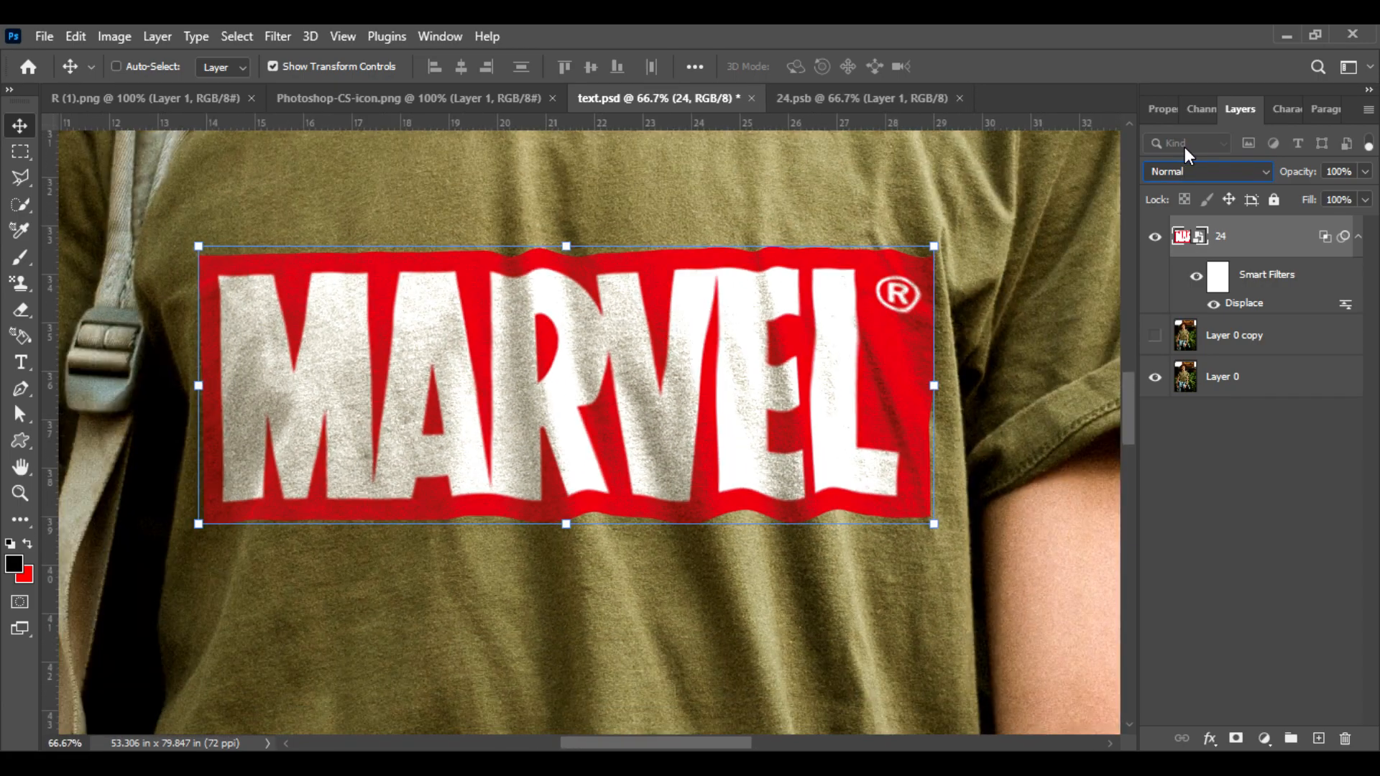
pyautogui.click(852, 620)
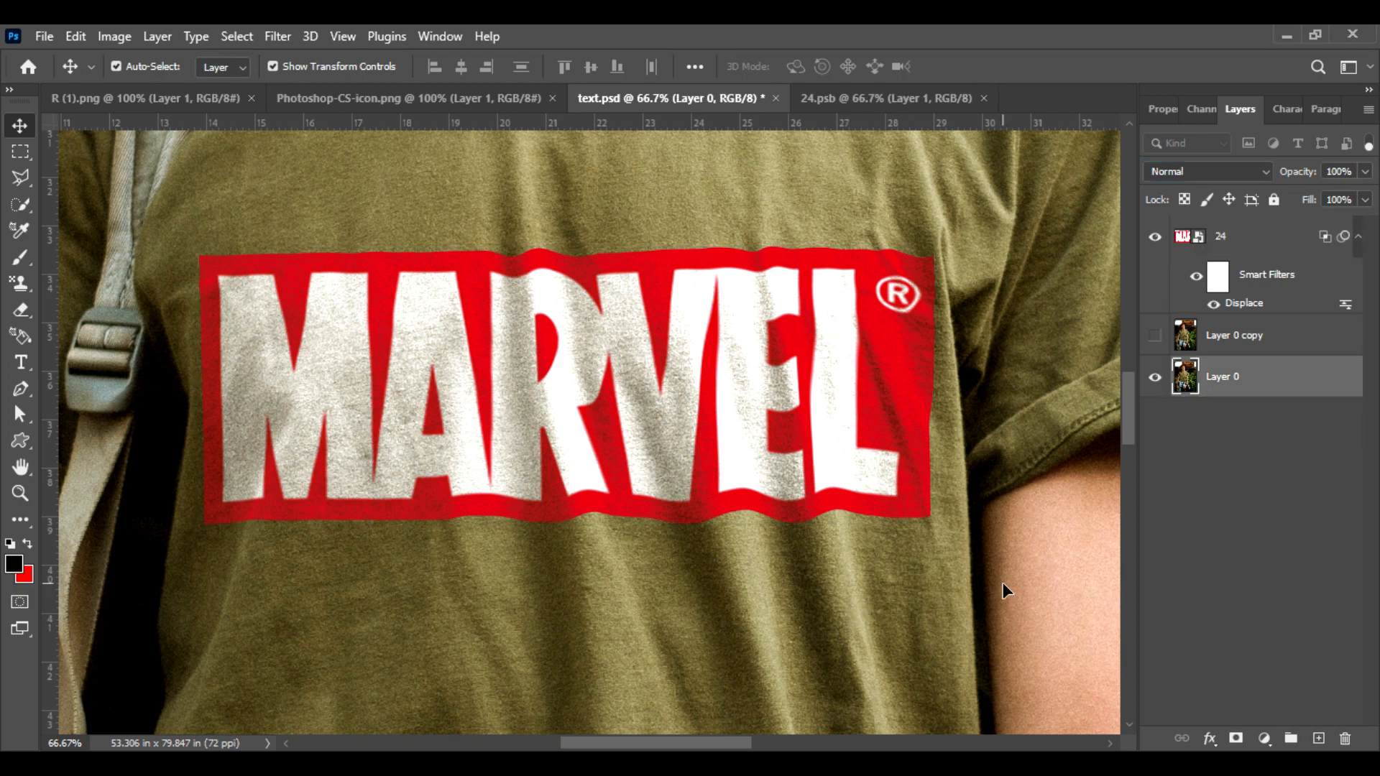
pyautogui.hotkey('ctrl', '-')
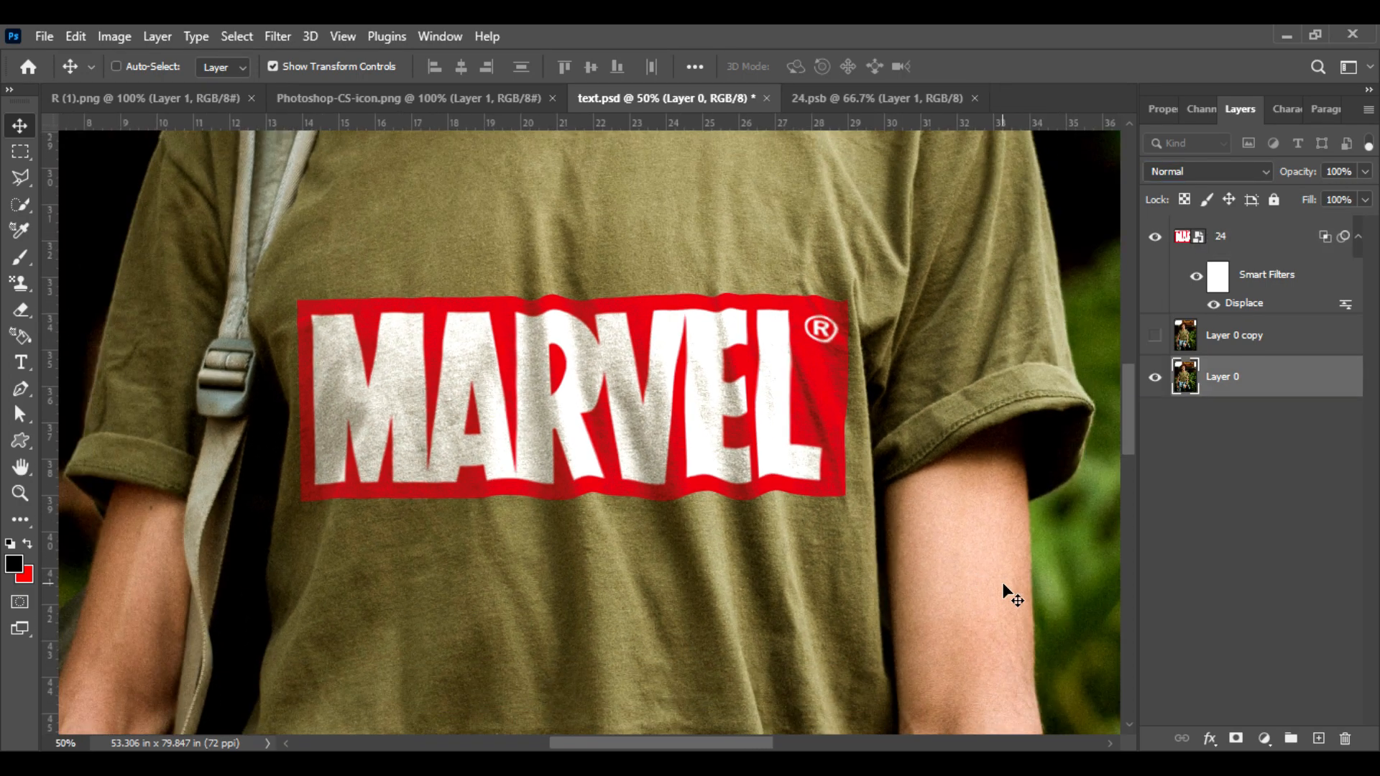
pyautogui.hotkey('ctrl', '-')
pyautogui.hotkey('ctrl', '-')
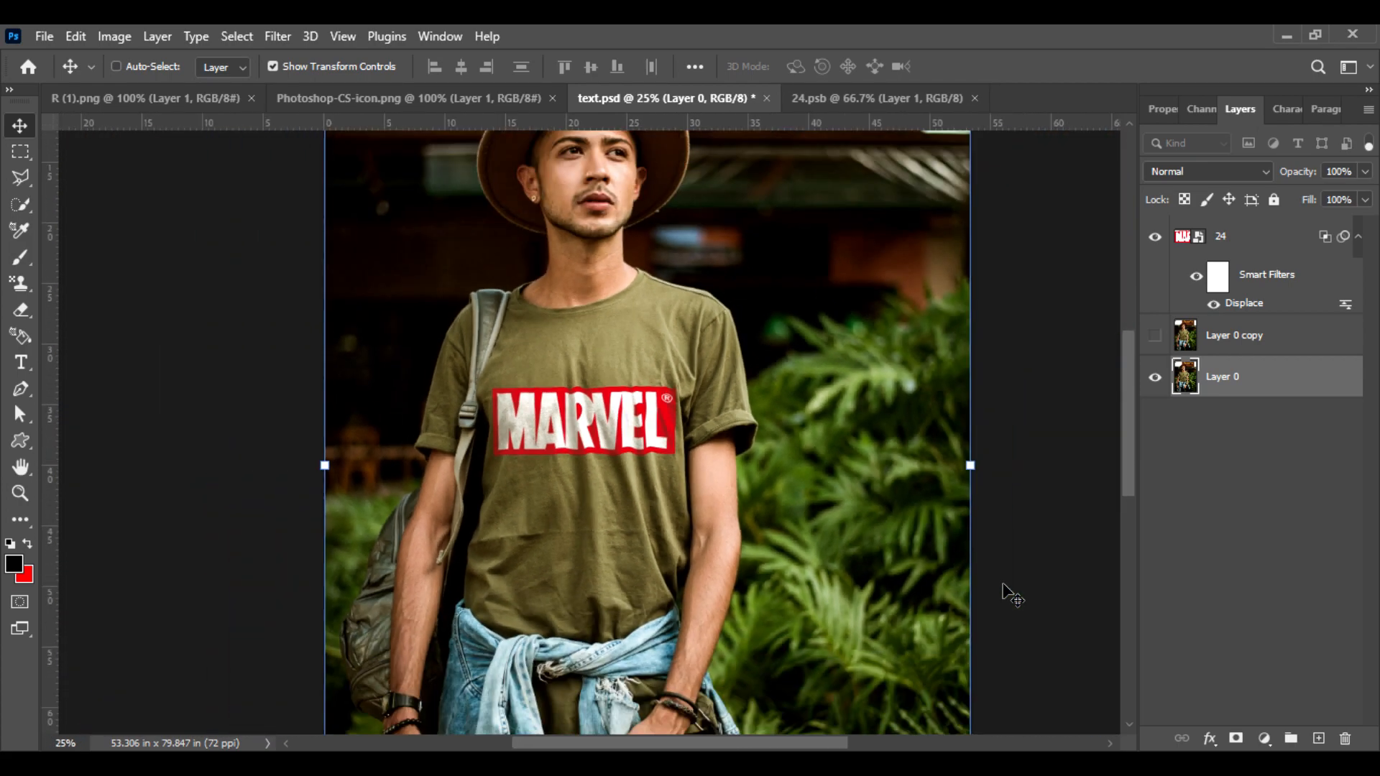